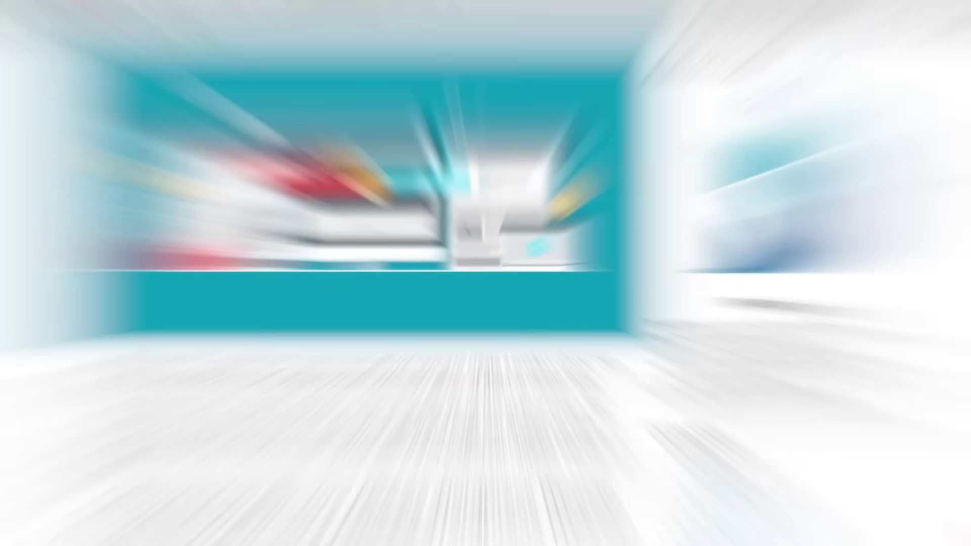
Step: Scroll through the darrelwilson.com affiliate article to view its sidebar and in-content example ads
scroll(868, 275, "down", 7)
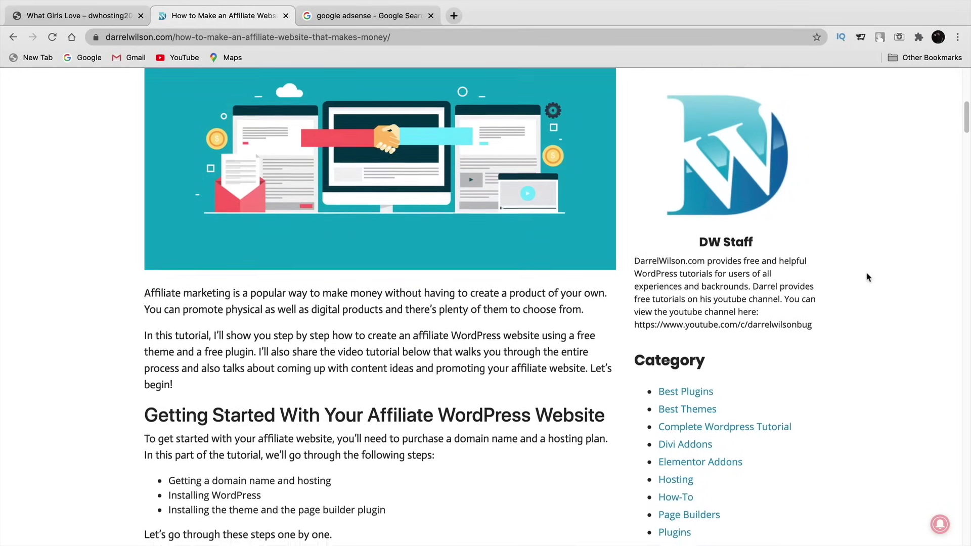
scroll(864, 281, "down", 1)
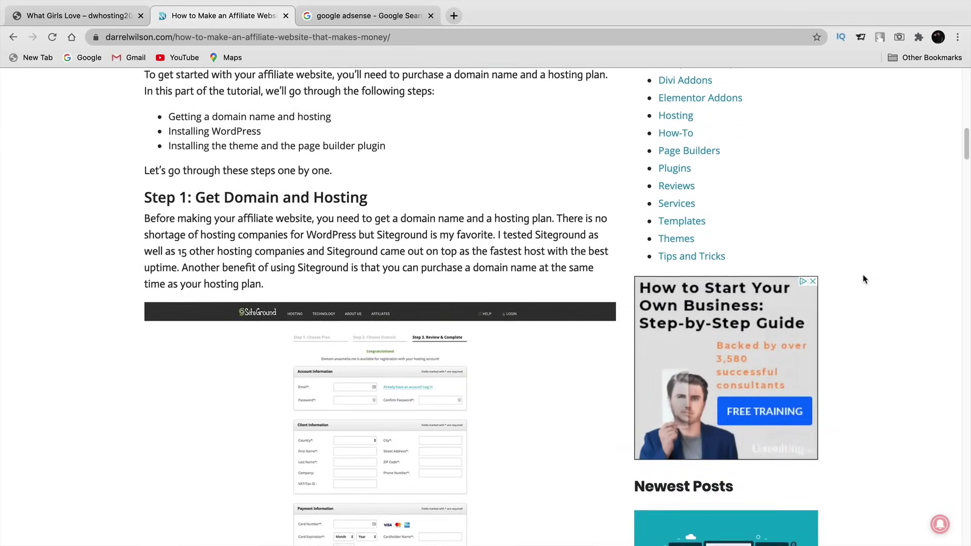
scroll(802, 278, "down", 2)
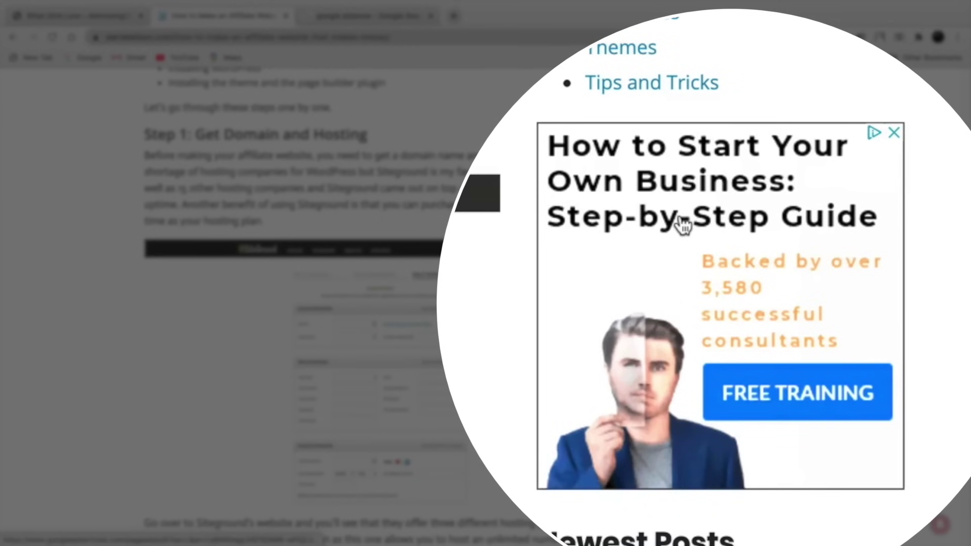
scroll(740, 298, "down", 8)
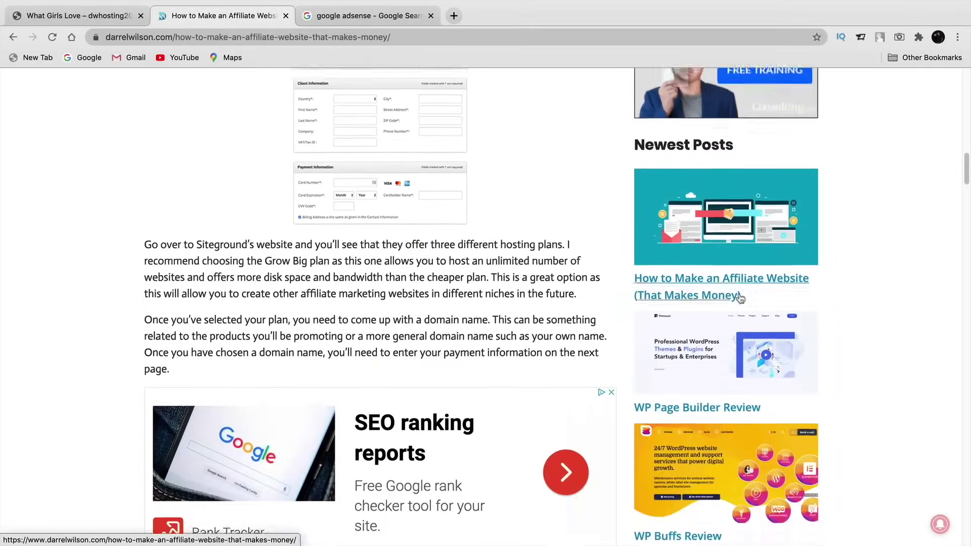
scroll(442, 276, "down", 1)
scroll(488, 268, "down", 8)
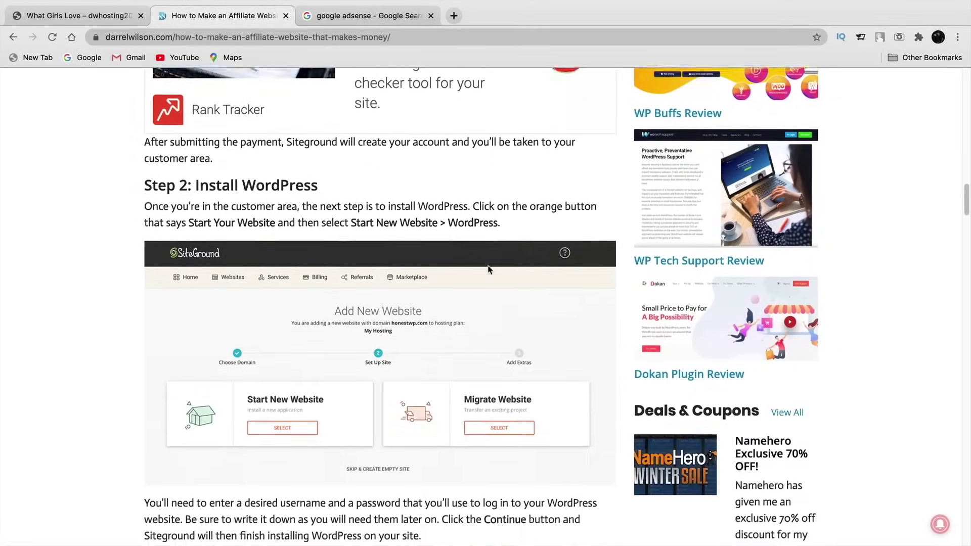
scroll(488, 269, "down", 3)
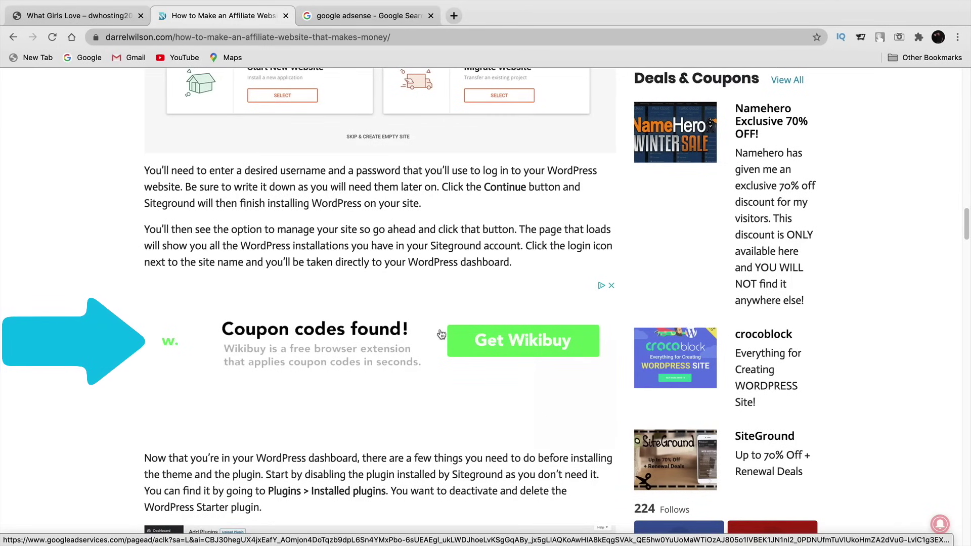
scroll(440, 335, "down", 2)
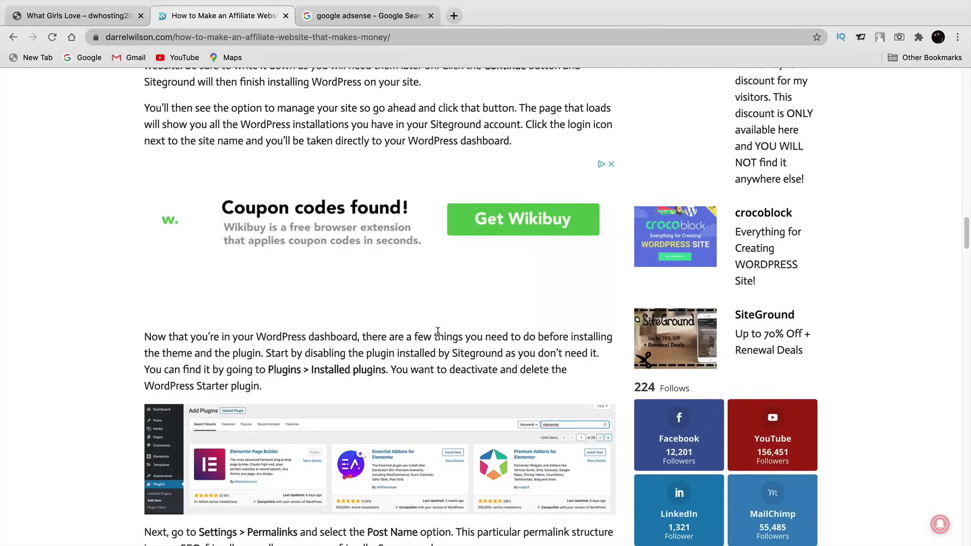
scroll(436, 334, "down", 6)
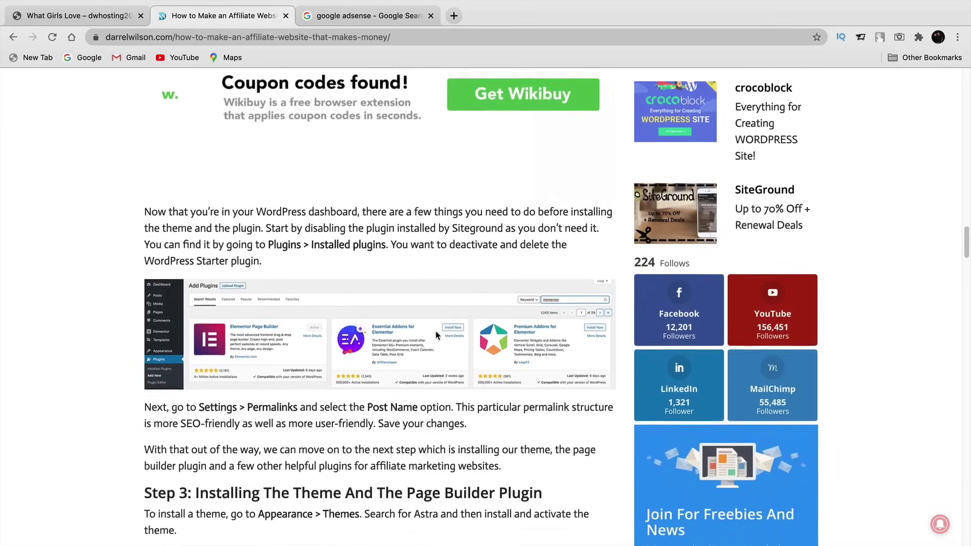
scroll(435, 331, "down", 2)
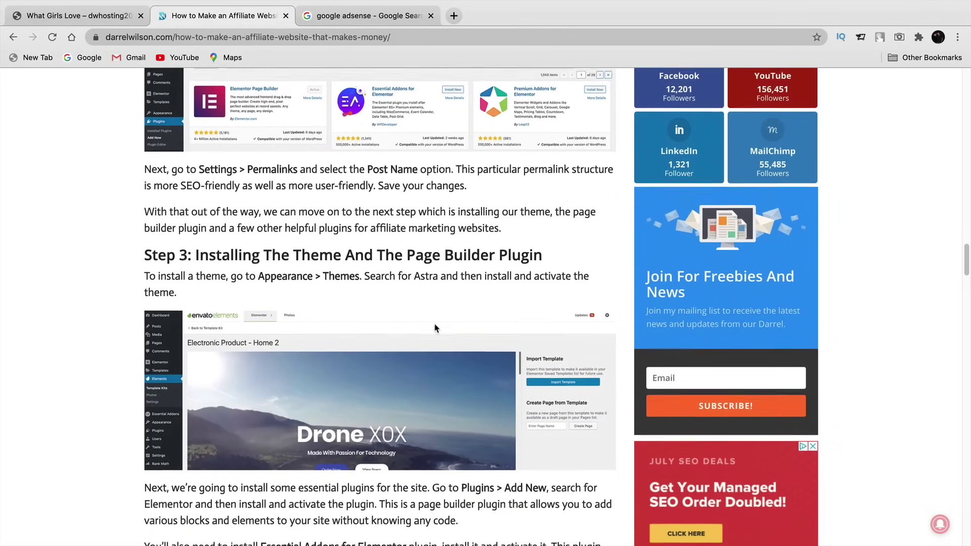
scroll(434, 328, "down", 1)
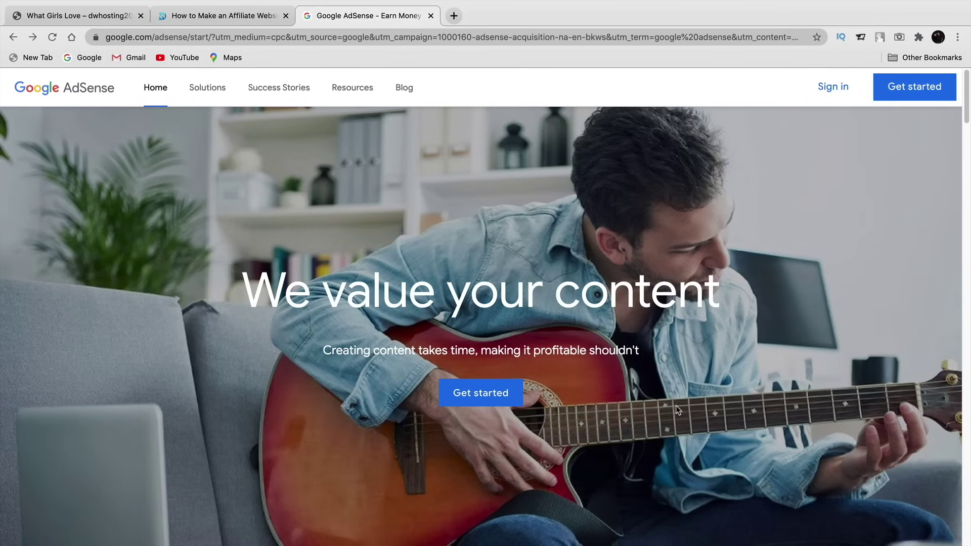
Step: Begin AdSense sign-up with Get started, entering the site URL and email details
left_click(486, 400)
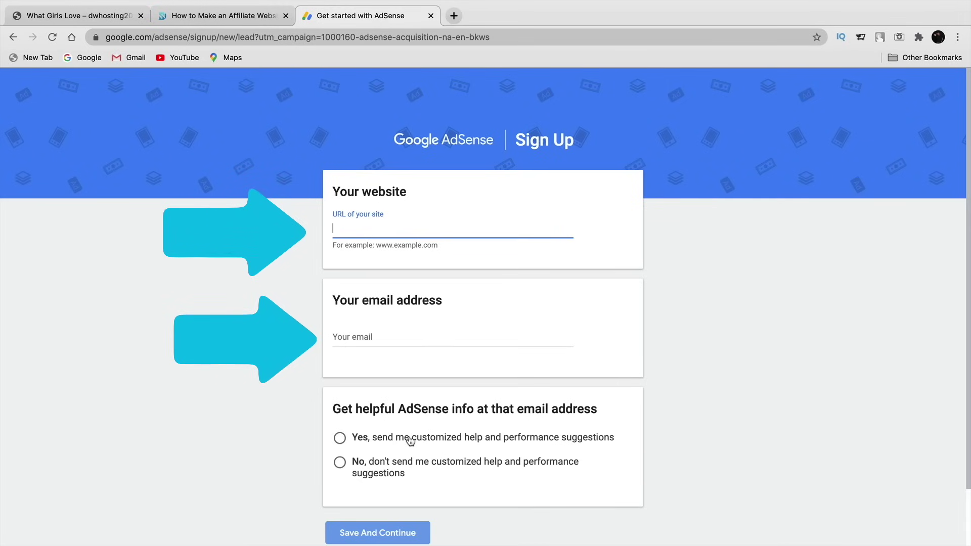
scroll(400, 439, "down", 2)
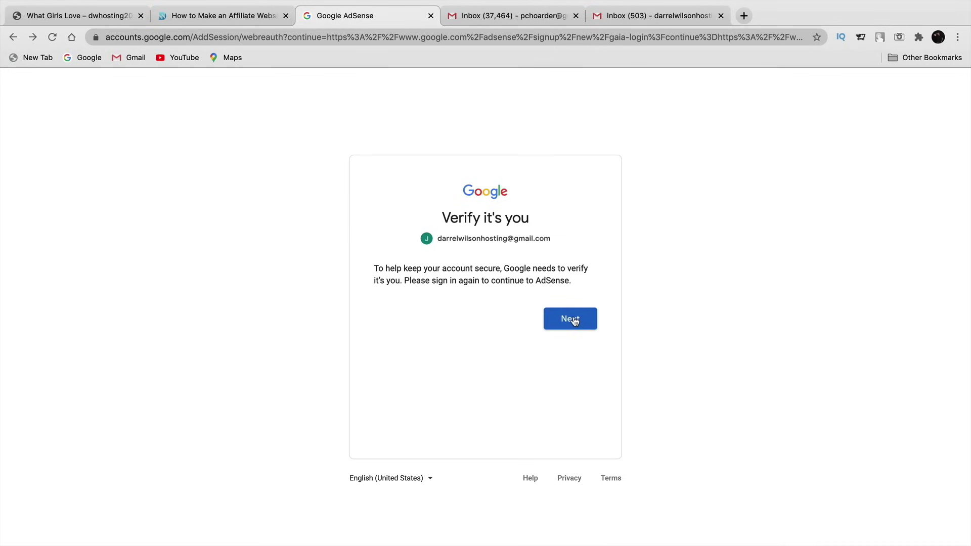
Step: Pass Google's 'Verify it's you' check with the autofilled account password
left_click(575, 321)
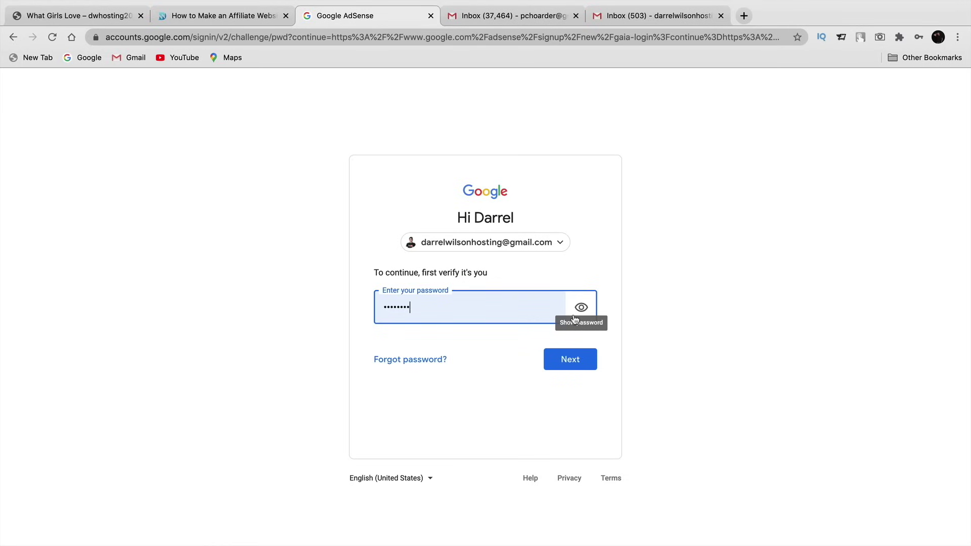
left_click(580, 366)
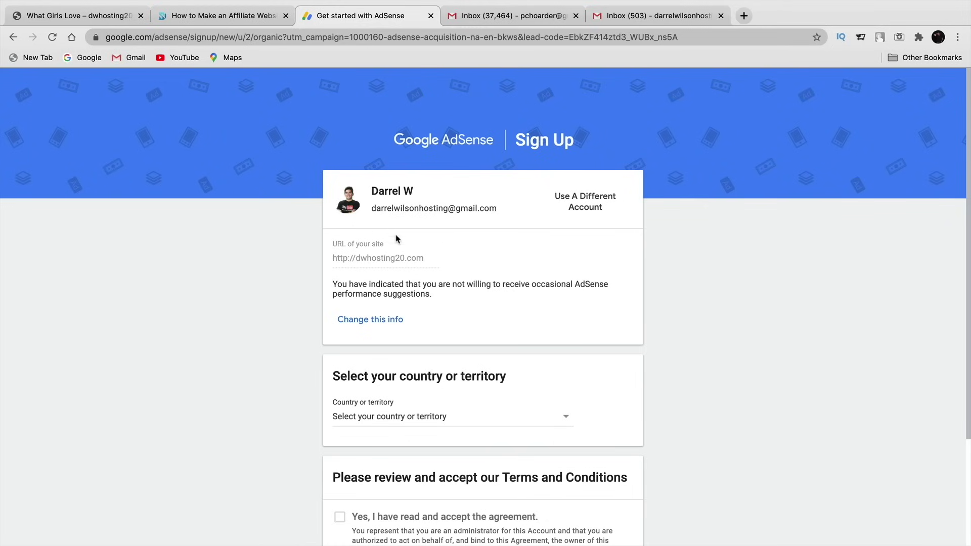
Step: Check the site URL and choose United States as the account country
left_click_drag(334, 258, 426, 262)
scroll(428, 282, "down", 5)
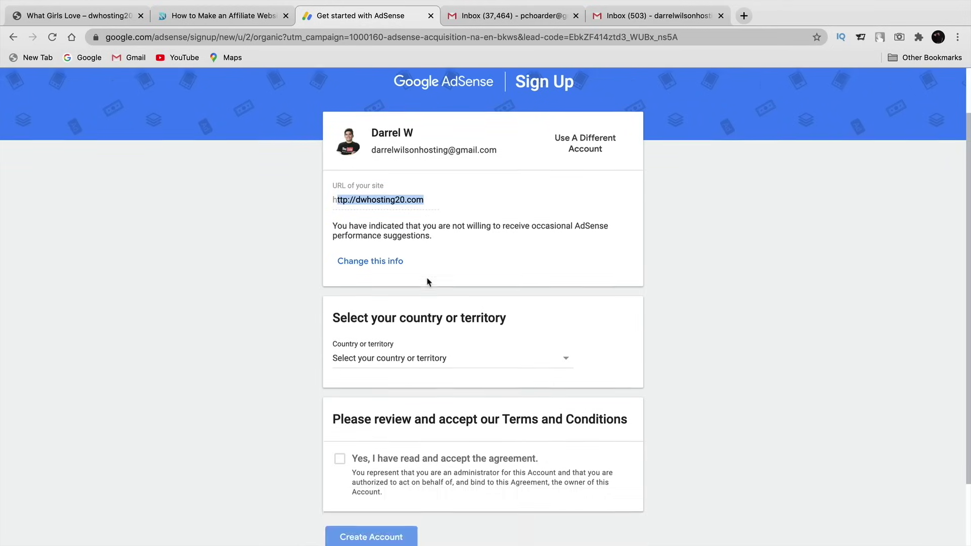
left_click(402, 281)
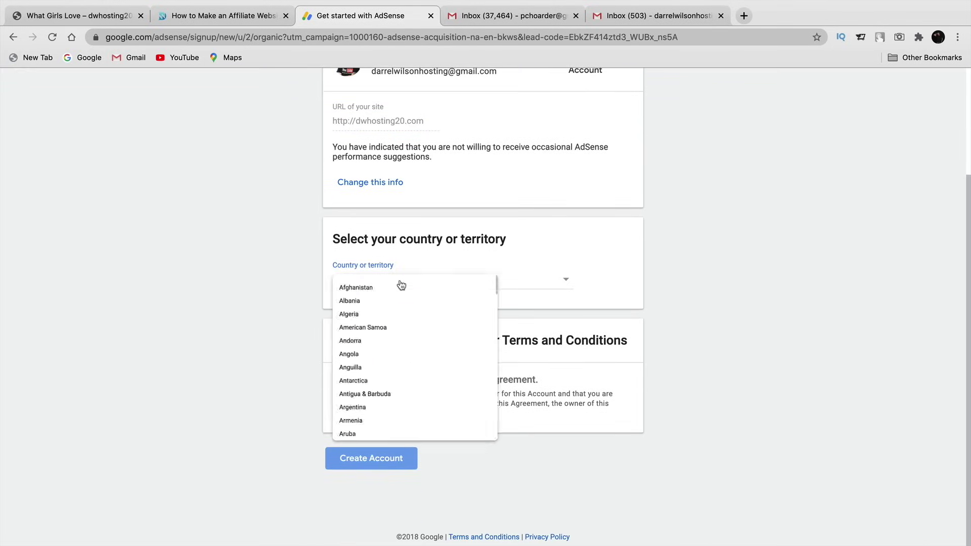
scroll(423, 381, "down", 15)
scroll(424, 388, "down", 20)
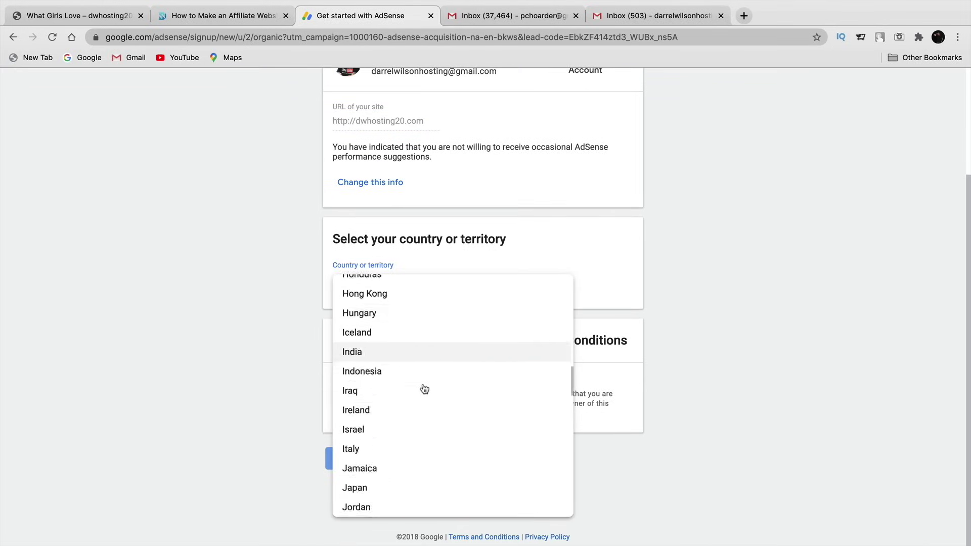
scroll(424, 388, "down", 10)
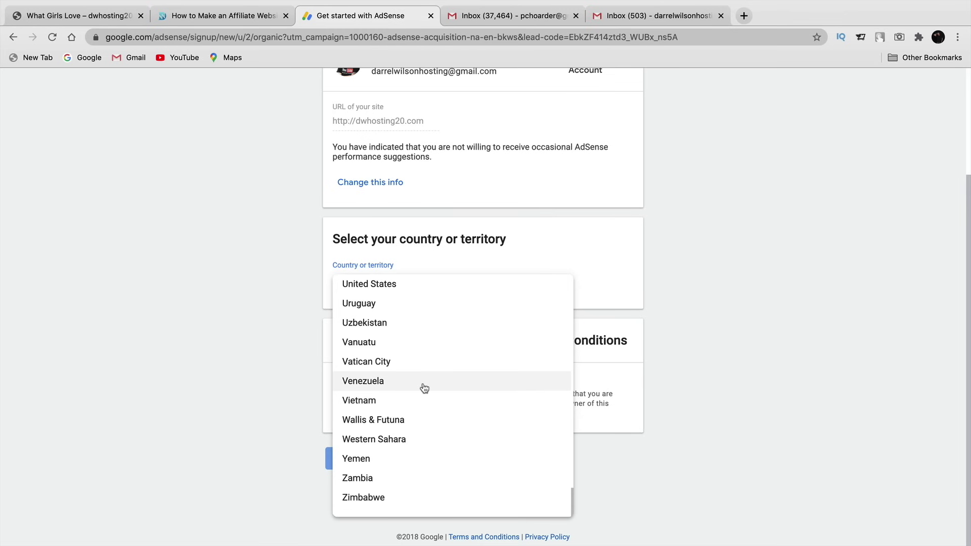
left_click(414, 284)
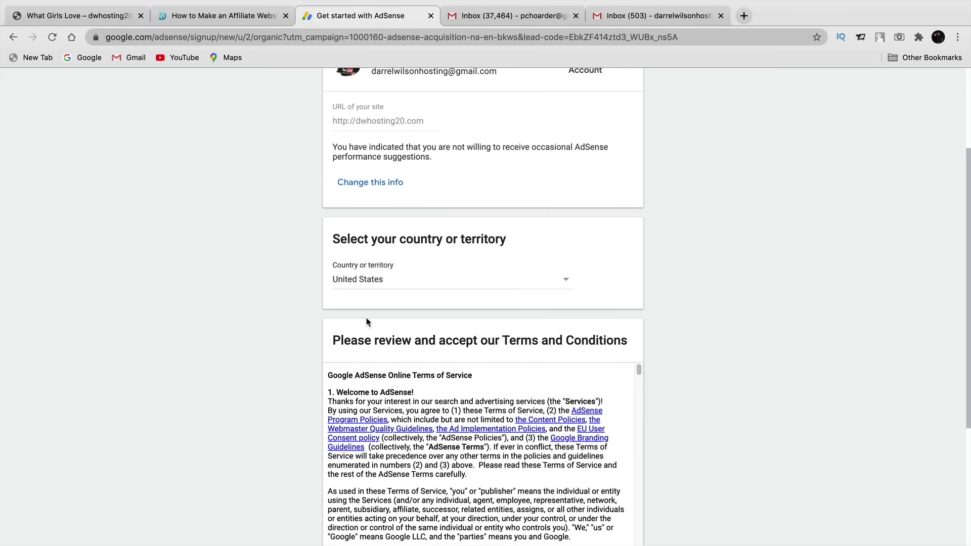
Step: Accept the AdSense agreement and create the account
scroll(281, 305, "down", 4)
scroll(371, 298, "down", 10)
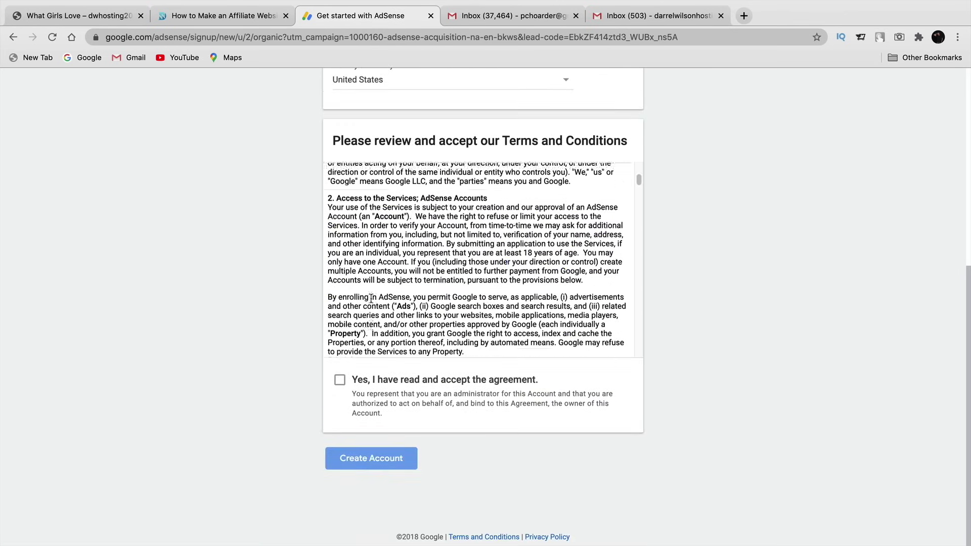
scroll(371, 299, "down", 20)
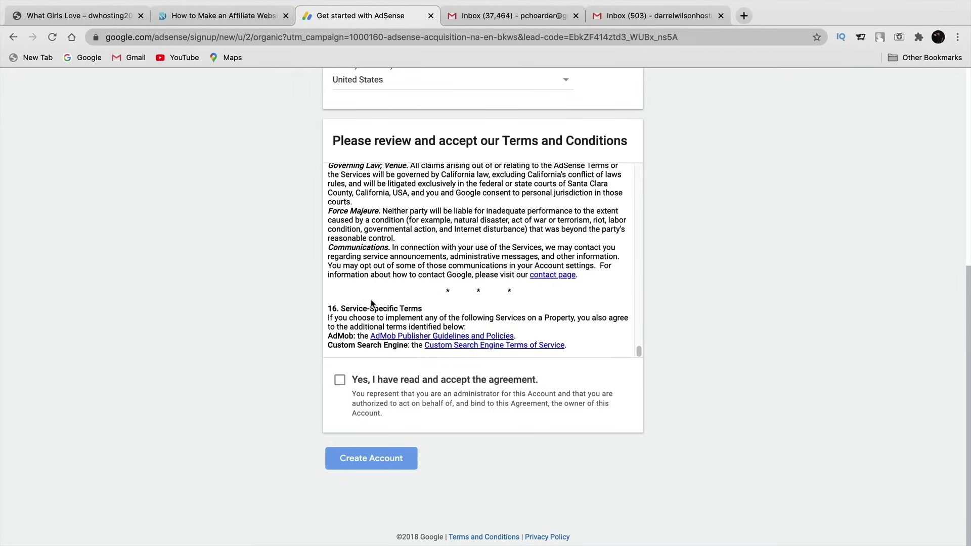
left_click(340, 380)
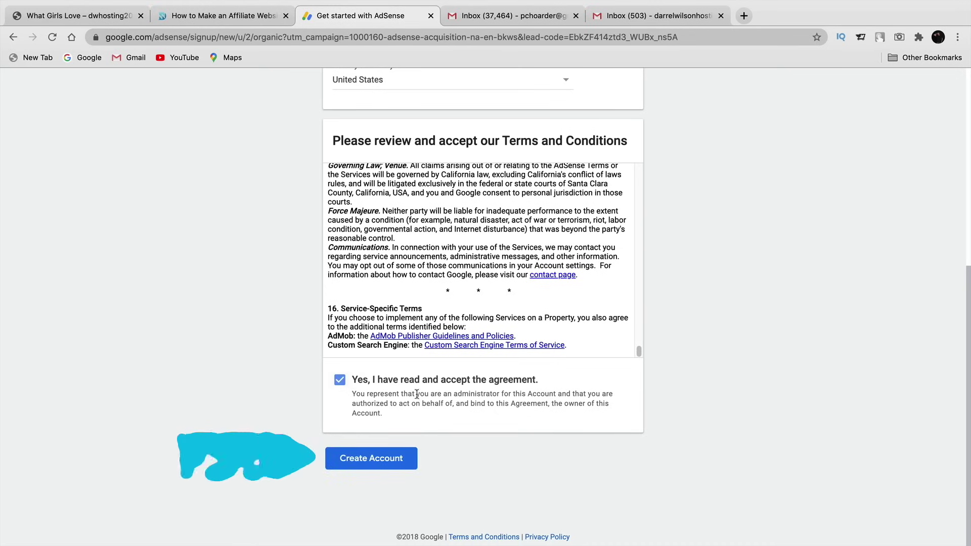
left_click(385, 460)
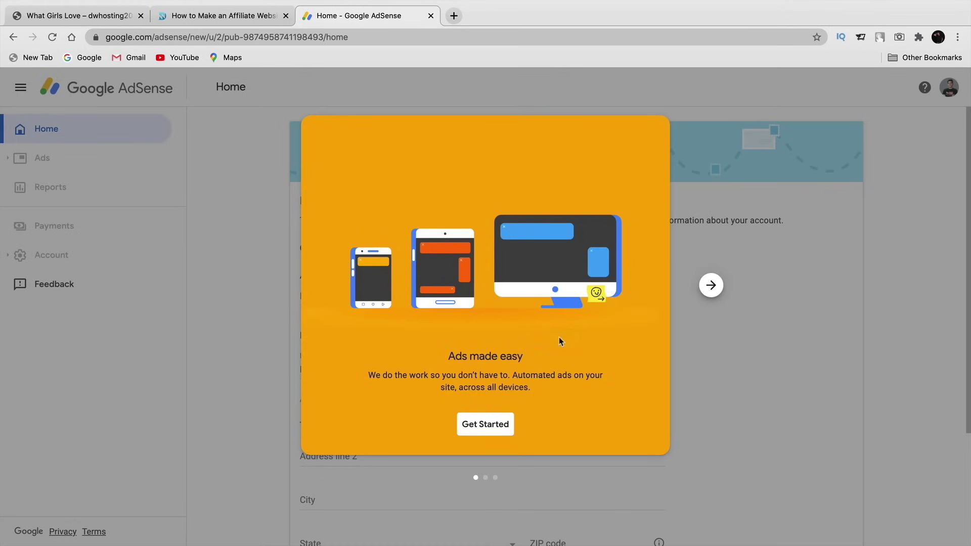
Step: Dismiss the 'Ads made easy' intro, keep account type Individual, and review the dwhosting20.com AdSense code
left_click(502, 424)
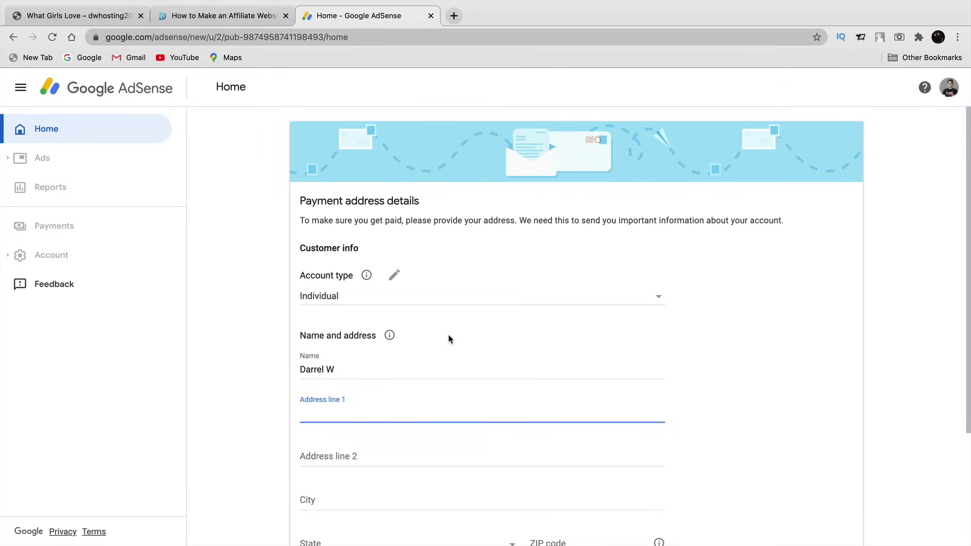
left_click(452, 300)
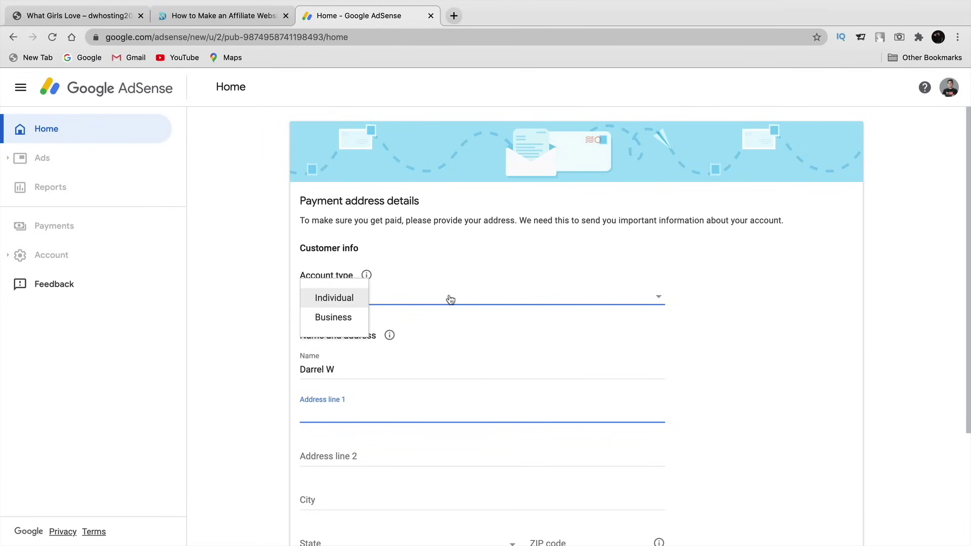
left_click(333, 298)
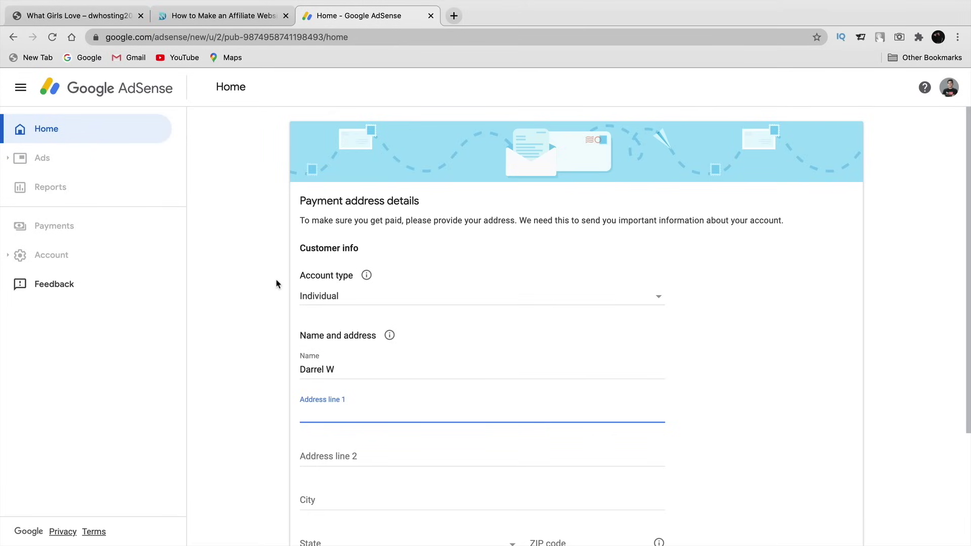
scroll(276, 284, "down", 5)
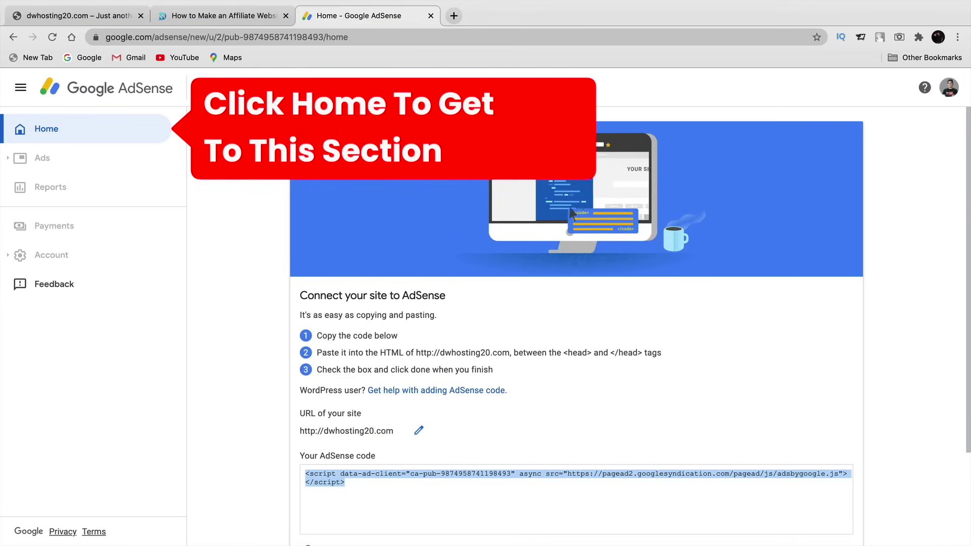
left_click(306, 371)
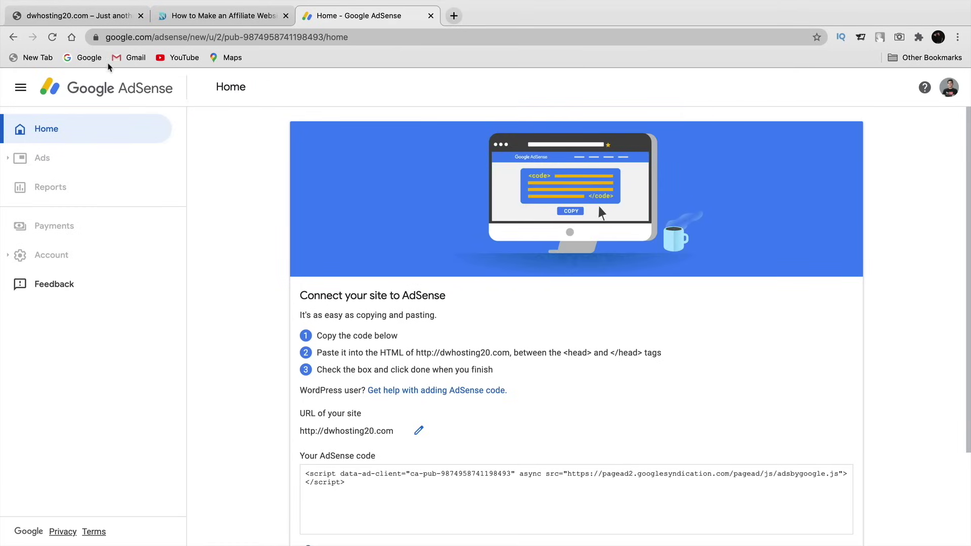
left_click(93, 16)
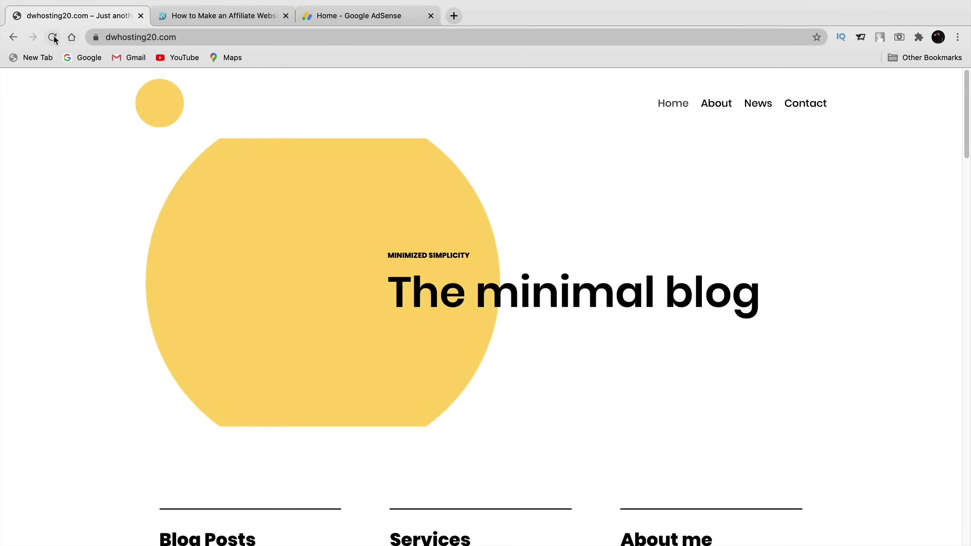
Step: Install and activate Site Kit by Google from a 'google' plugin search on dwhosting20.com
mouse_move(54, 78)
left_click(55, 101)
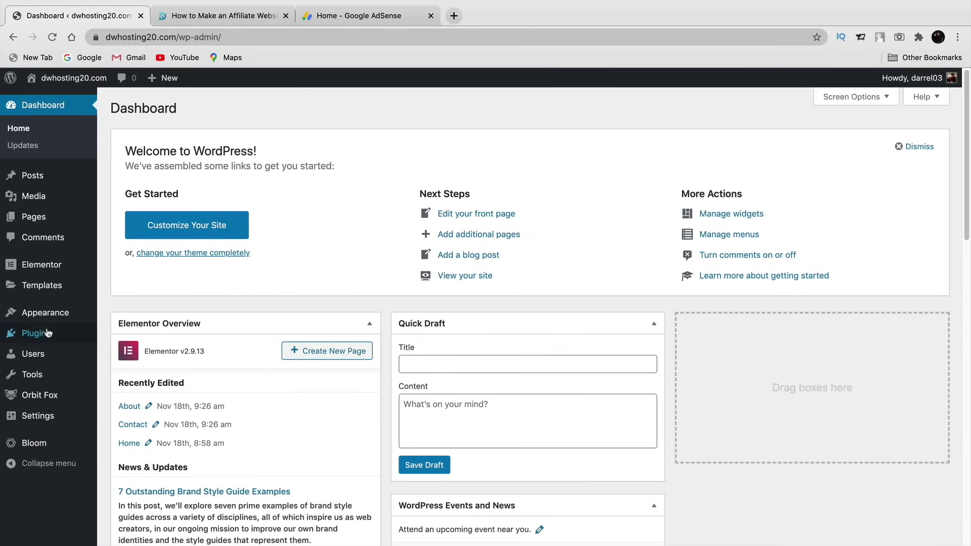
left_click(122, 352)
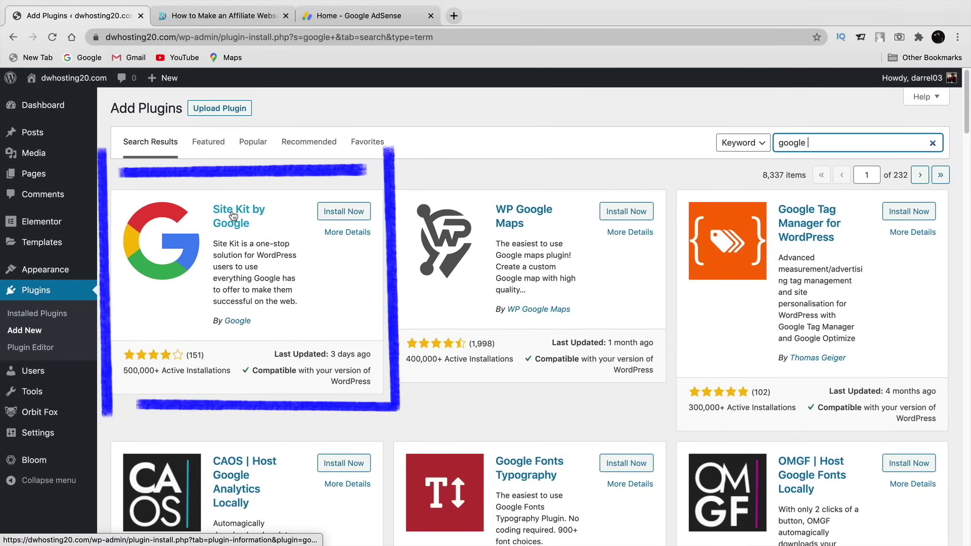
left_click(210, 331)
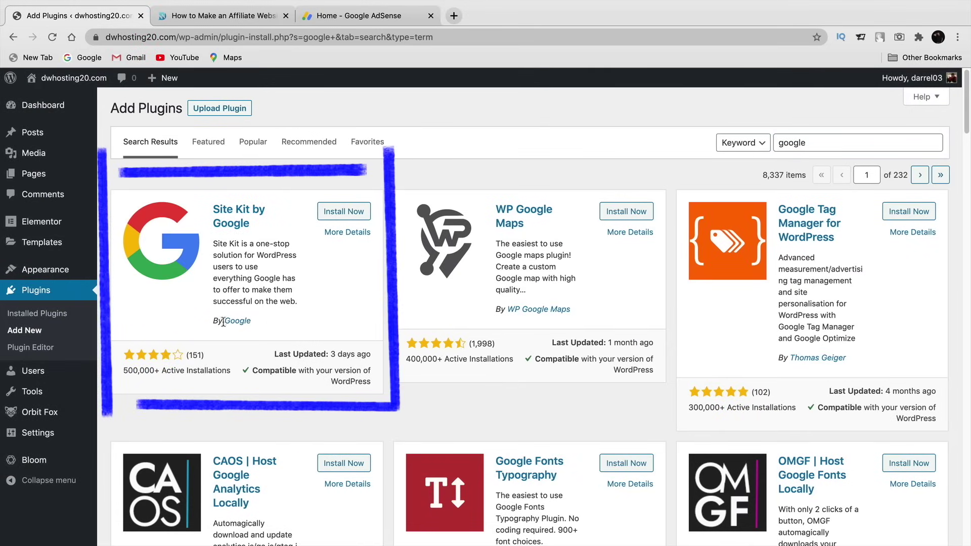
left_click(352, 212)
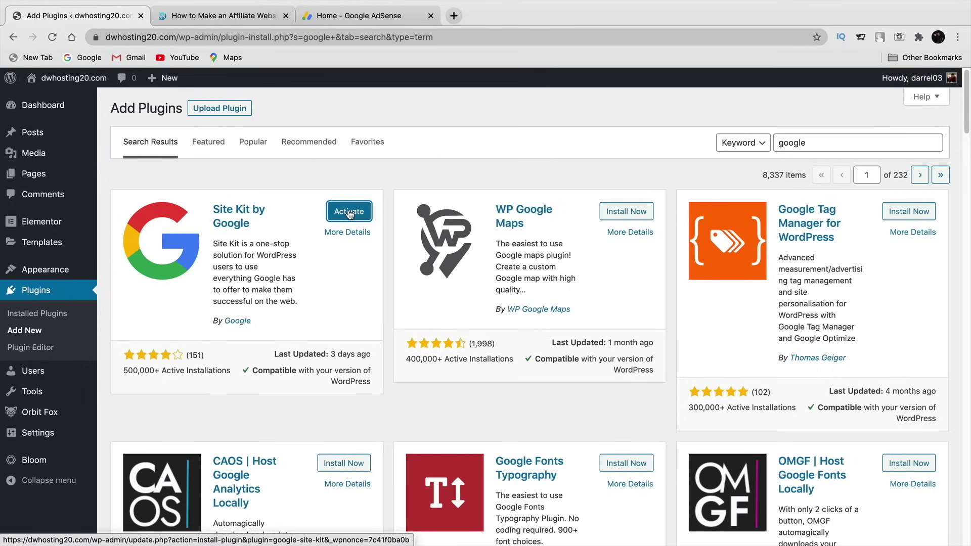
left_click(350, 213)
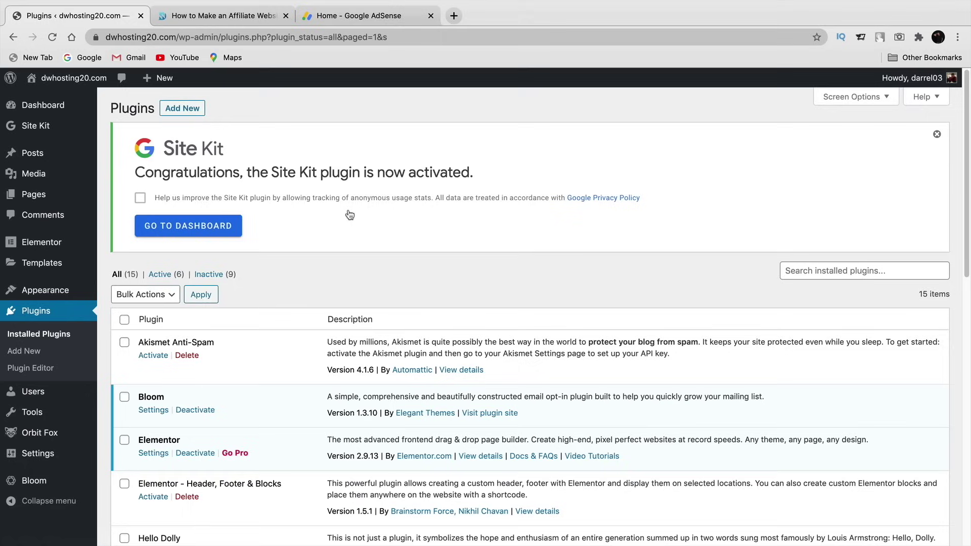
Step: Start the AdSense setup from Site Kit Settings under Connect More Services
left_click(221, 233)
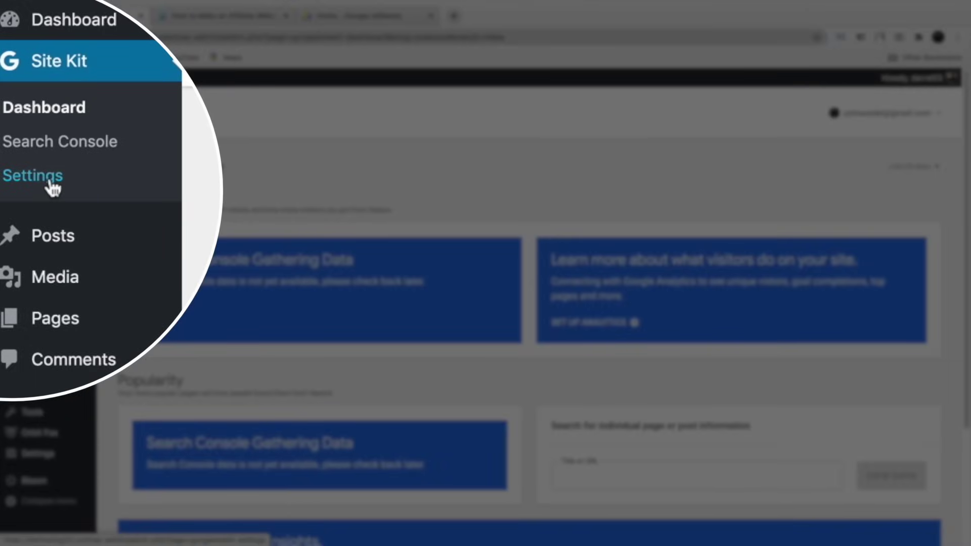
left_click(33, 188)
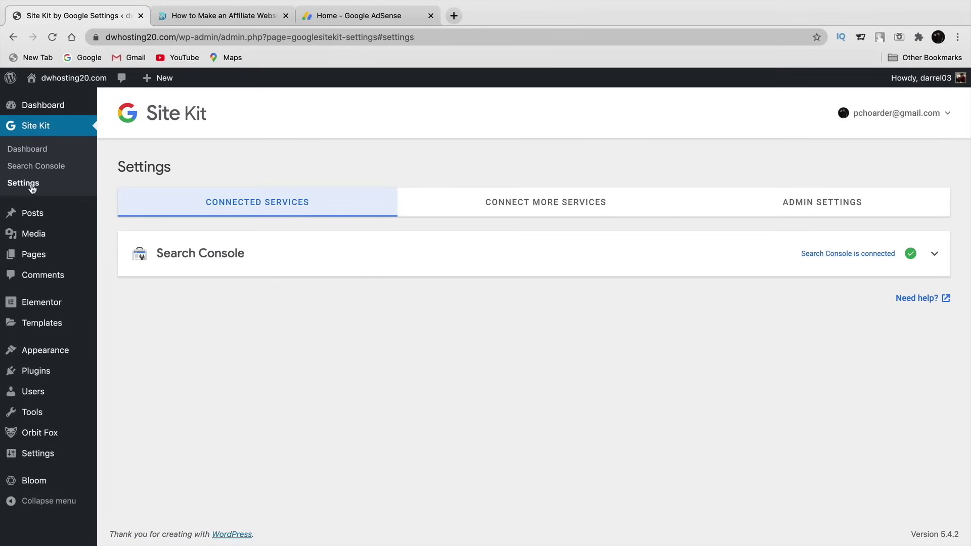
left_click(529, 206)
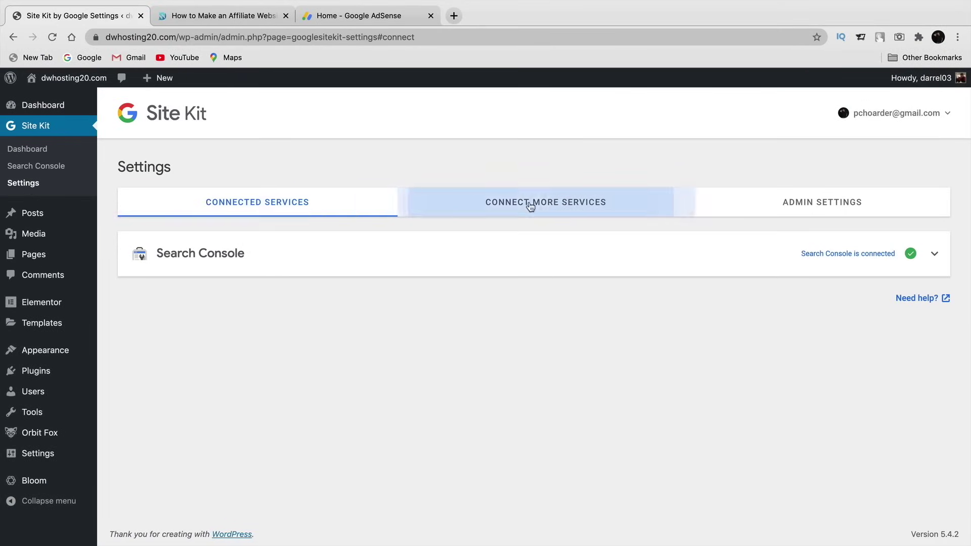
scroll(529, 208, "down", 2)
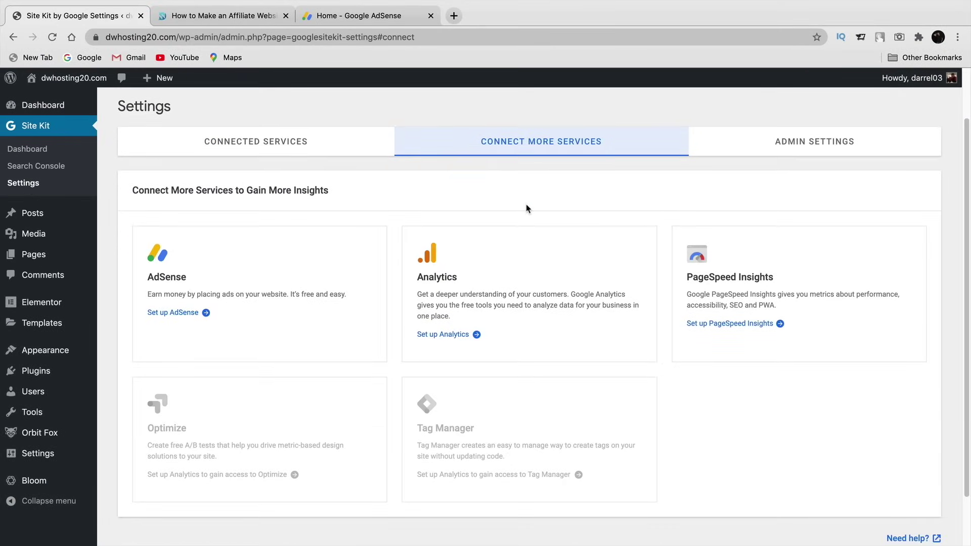
scroll(526, 210, "down", 2)
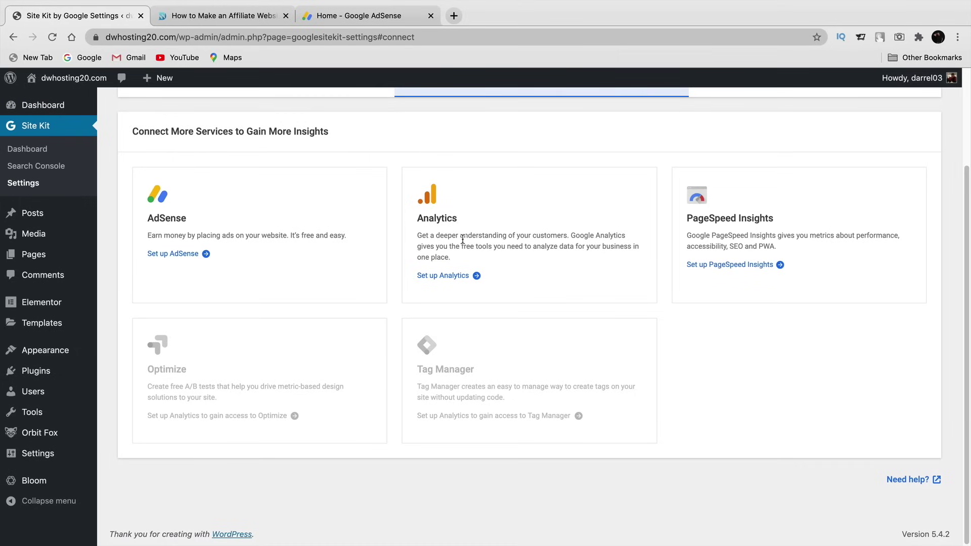
left_click_drag(703, 218, 754, 219)
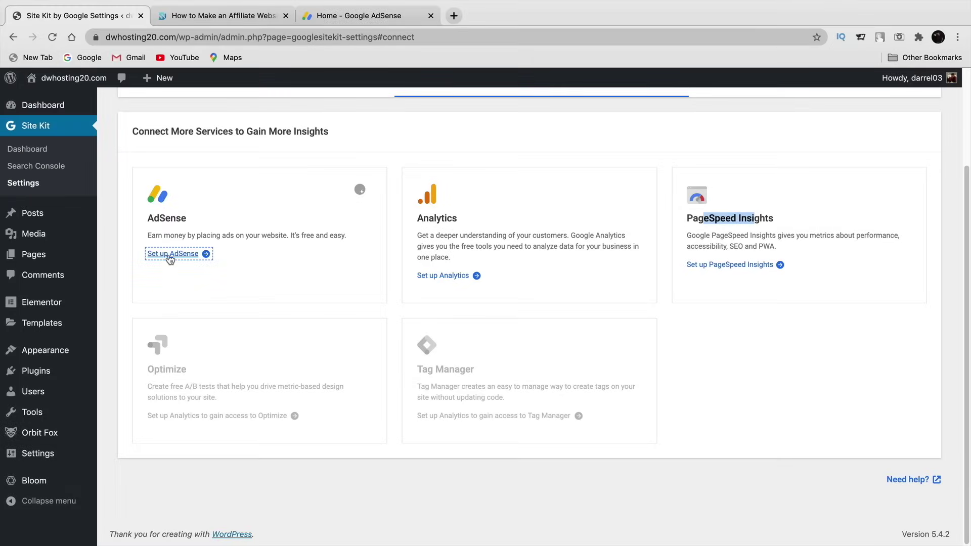
left_click(167, 256)
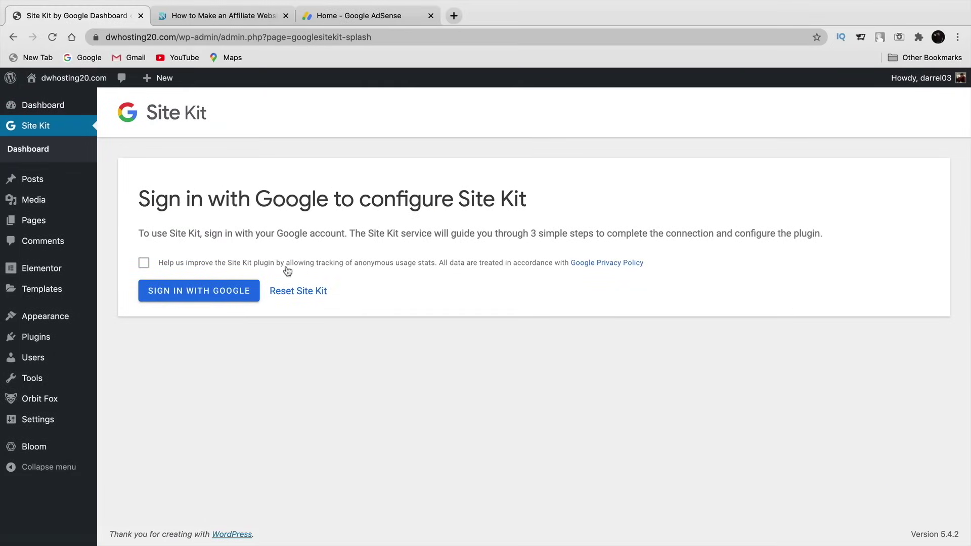
Step: Sign in with Google and allow Site Kit all three permissions, including AdSense and Search Console, then confirm
left_click(232, 291)
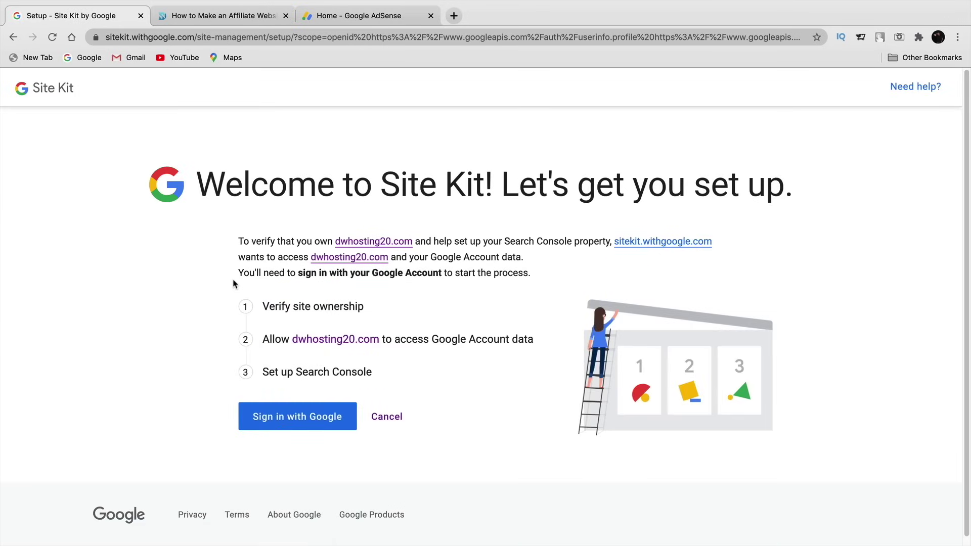
left_click(321, 416)
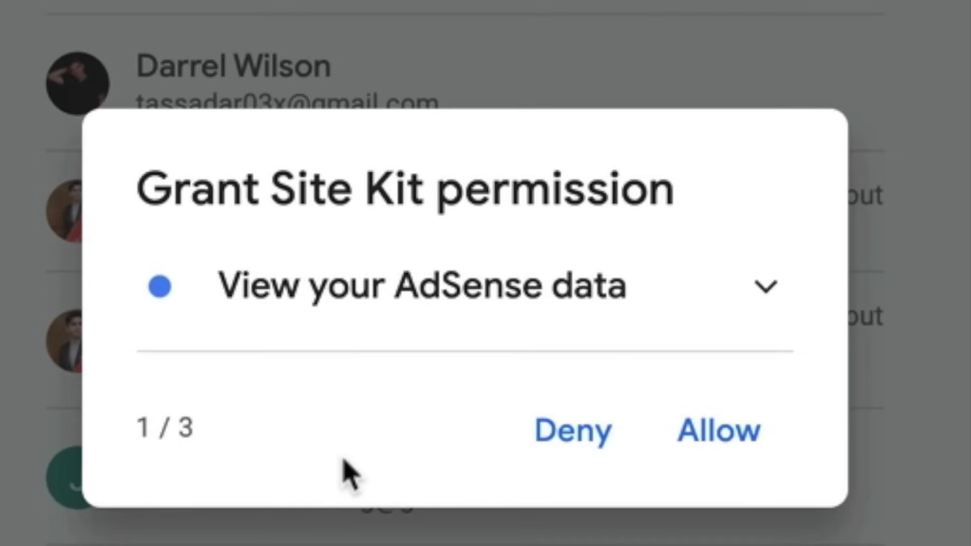
left_click(700, 448)
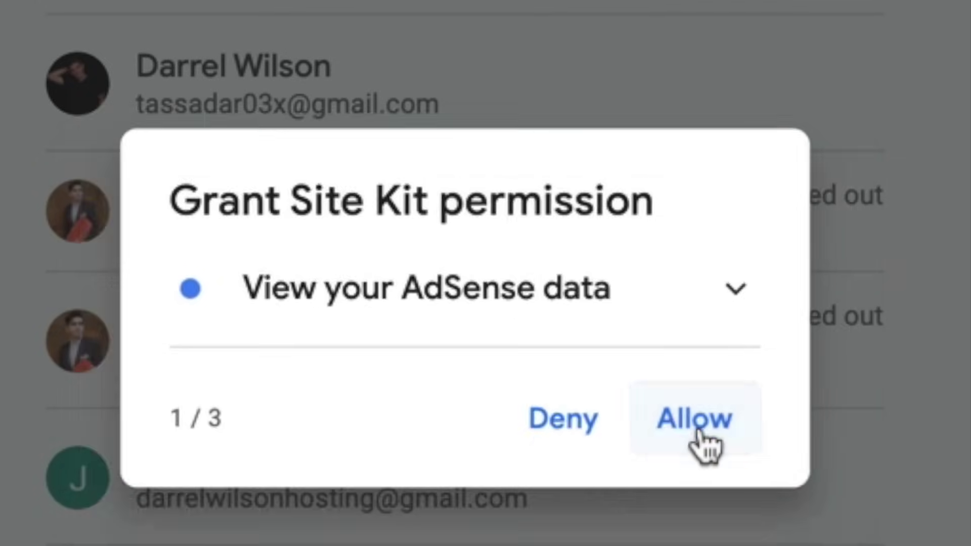
left_click(734, 497)
left_click(737, 472)
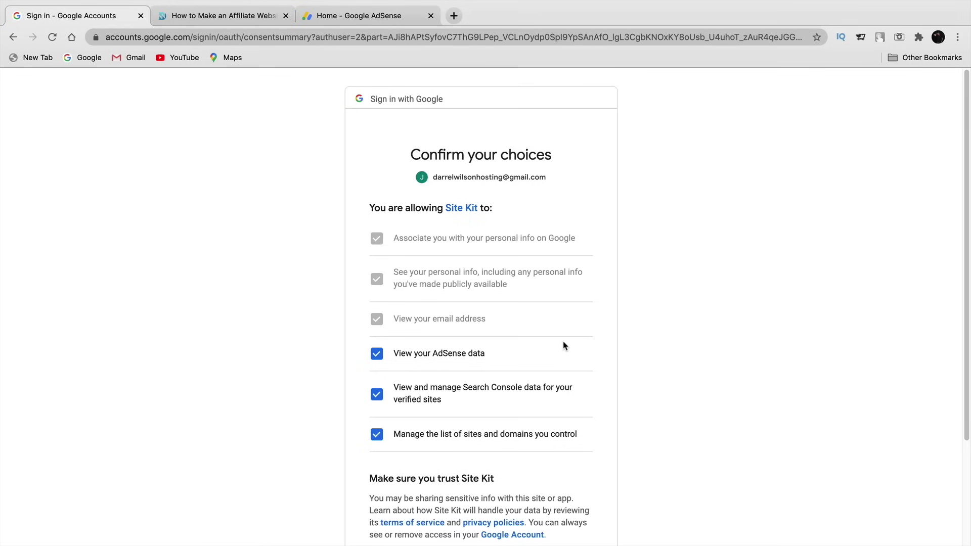
scroll(565, 346, "down", 3)
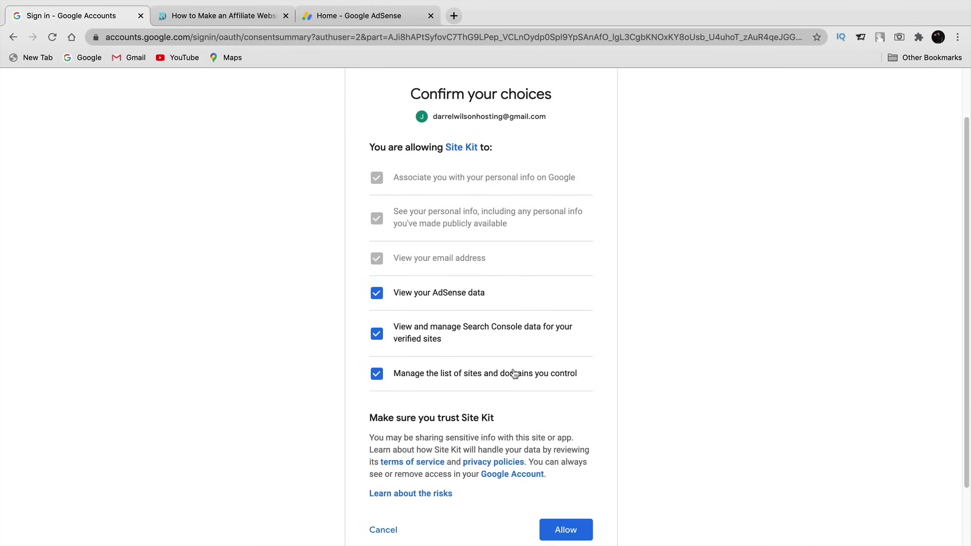
scroll(539, 378, "down", 1)
scroll(546, 405, "down", 1)
left_click(569, 469)
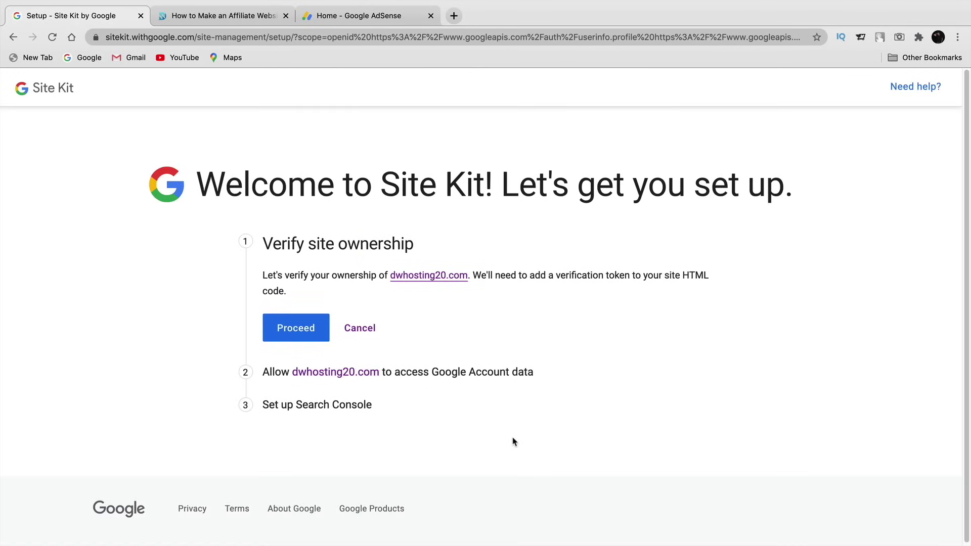
Step: Verify dwhosting20.com ownership, allow account access, add the site to Search Console, and finish setup
left_click(306, 331)
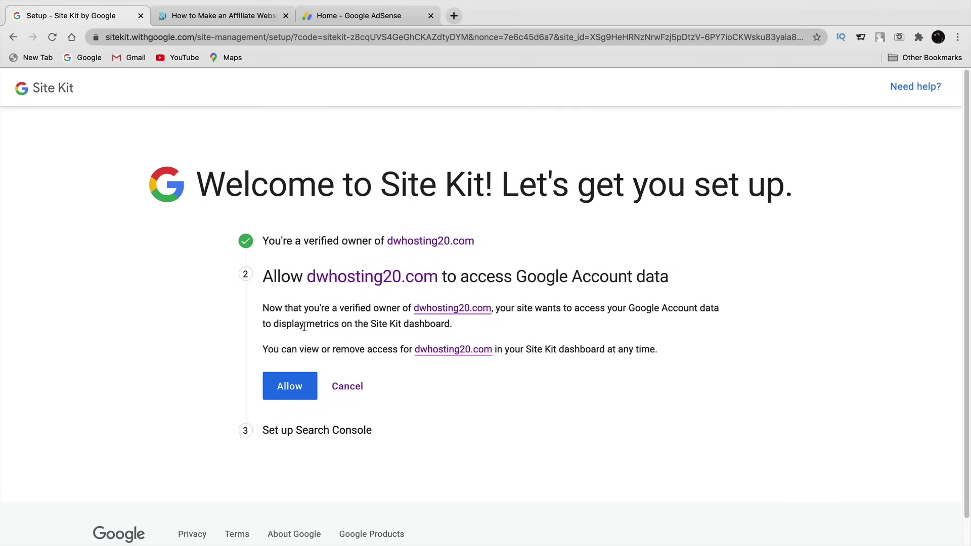
left_click(297, 383)
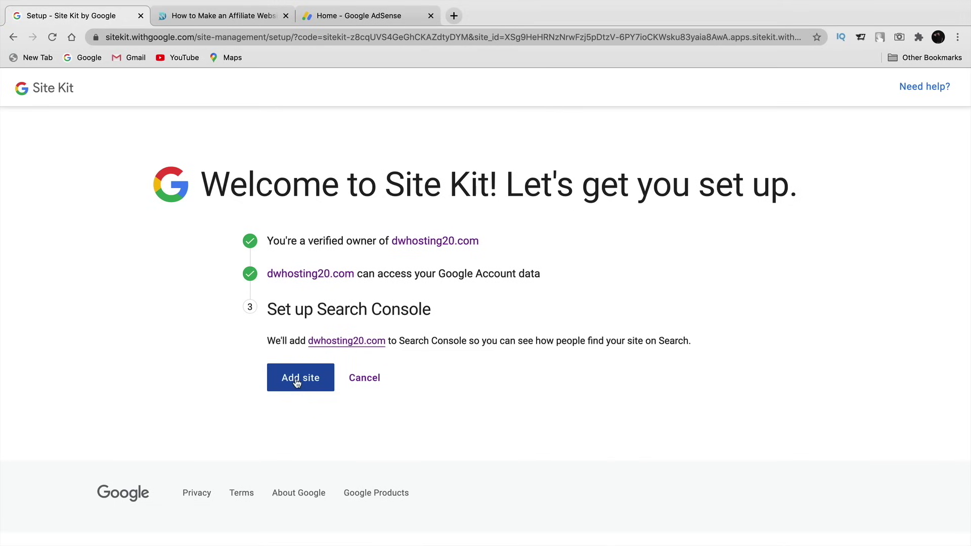
left_click(297, 383)
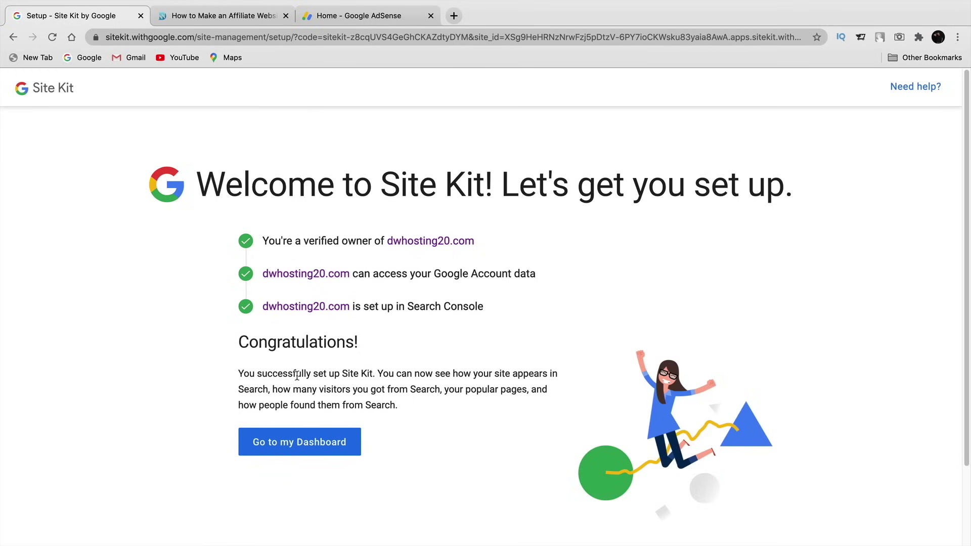
left_click(291, 445)
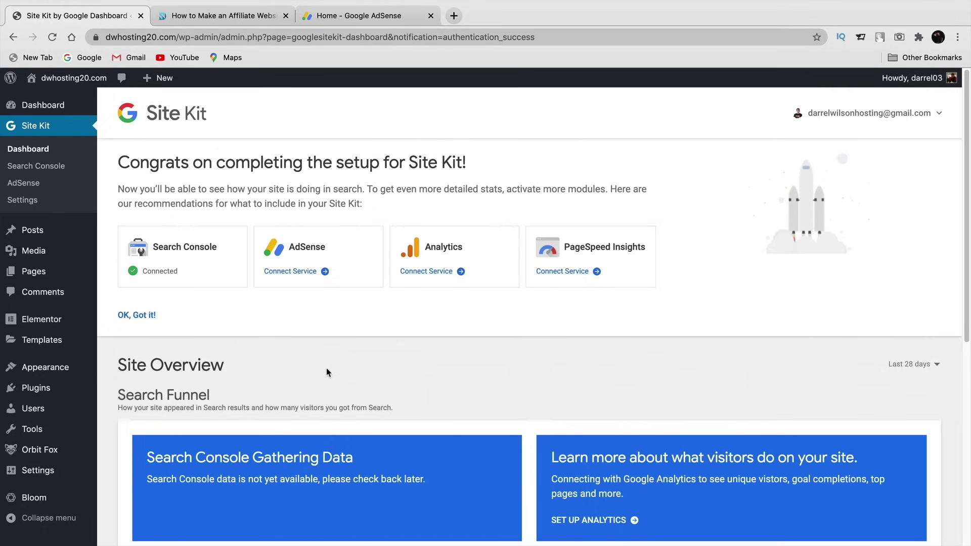
Step: Connect the AdSense service in Site Kit and open the AdSense account to check site status
left_click(287, 273)
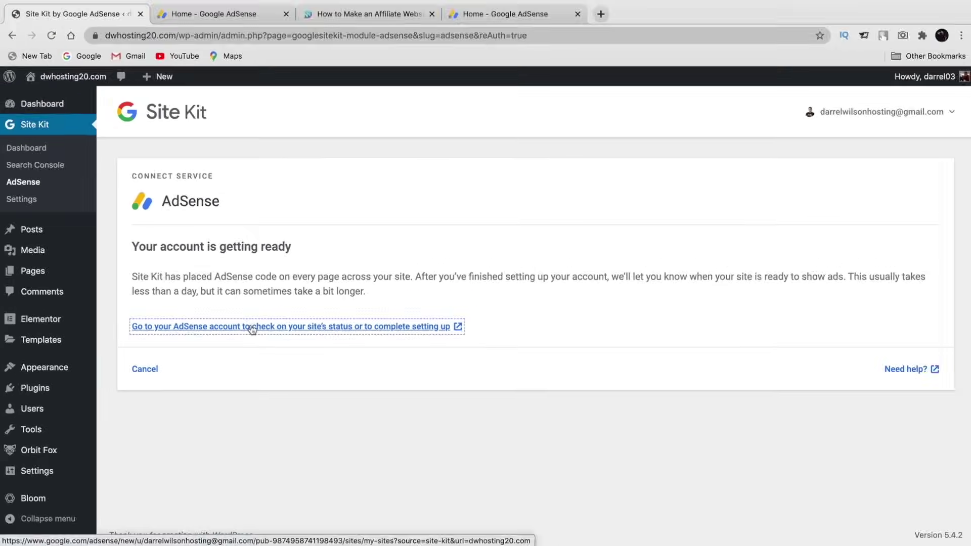
left_click(264, 308)
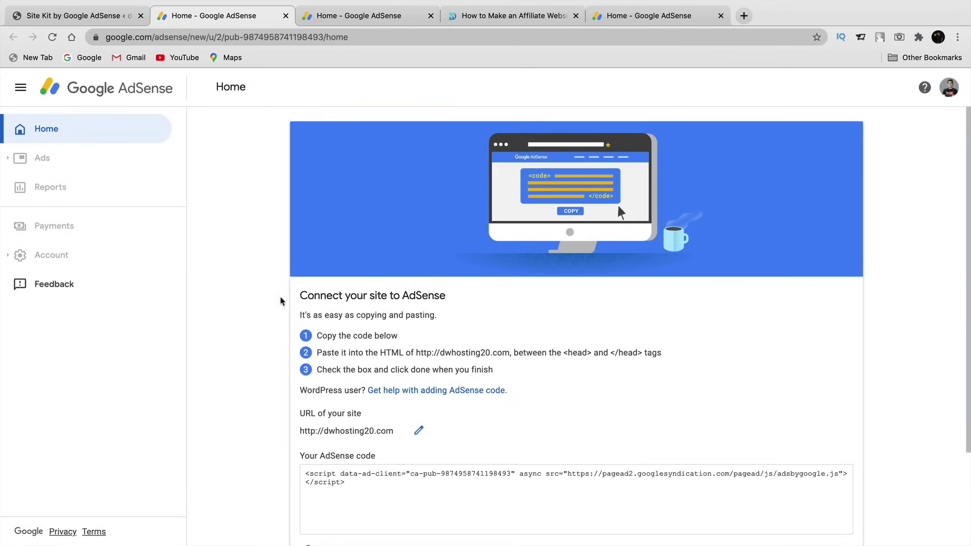
Step: Confirm the AdSense code is pasted into the site, finish, and dismiss the 'code was found' notice
scroll(254, 269, "down", 3)
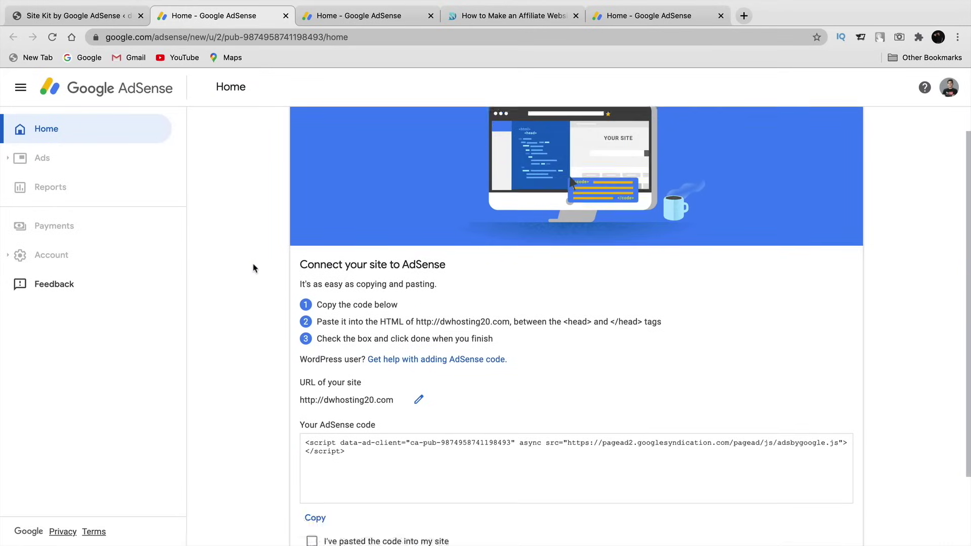
left_click(311, 454)
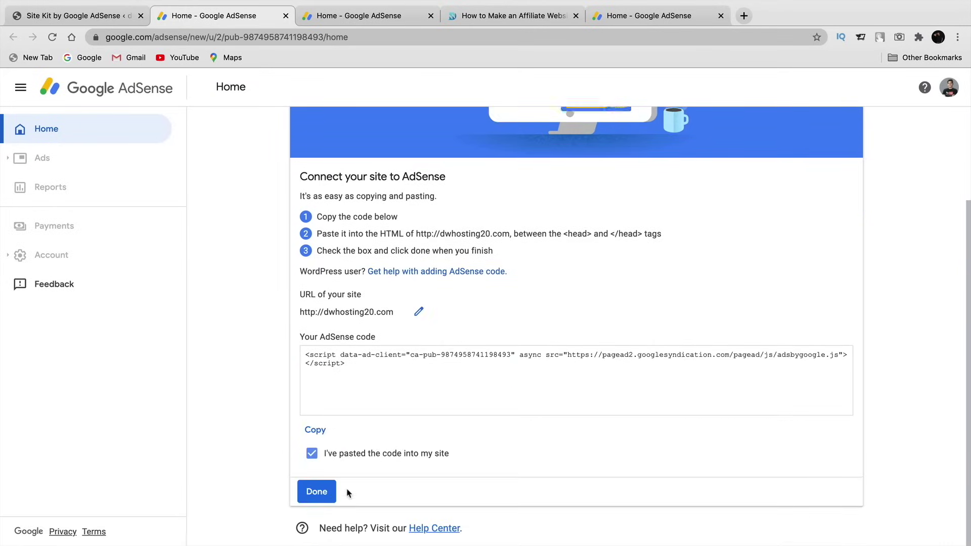
left_click(319, 491)
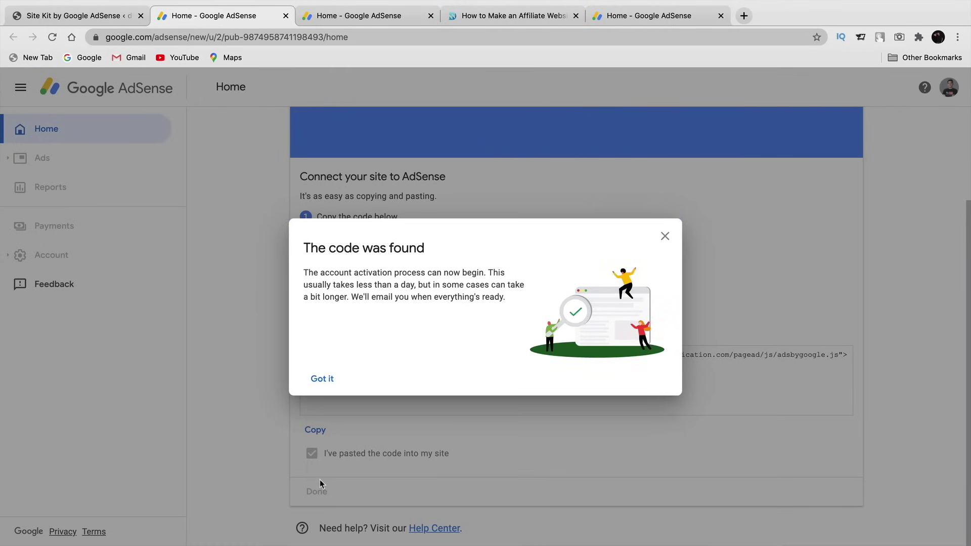
left_click(330, 378)
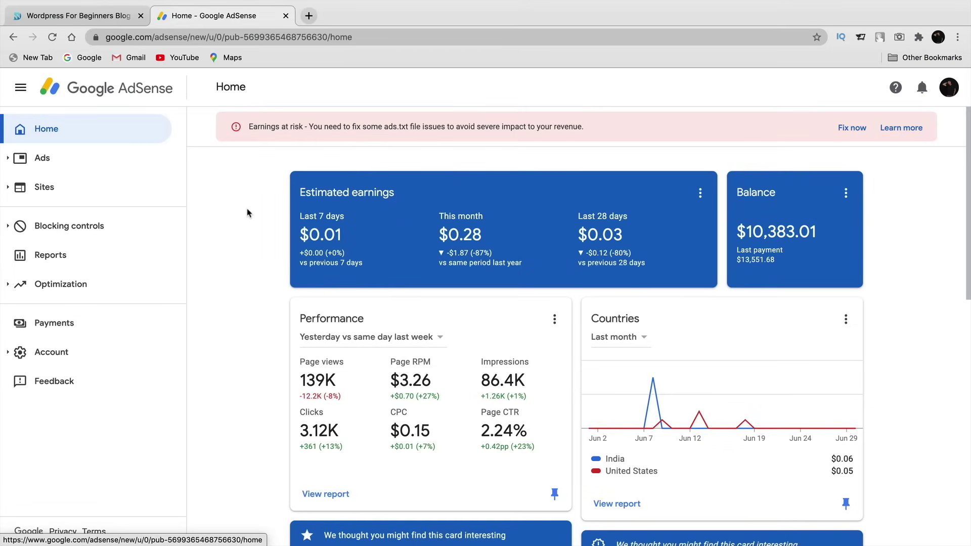
Step: Scroll the main account's Home dashboard to review the Estimated earnings and Performance cards
scroll(284, 203, "down", 2)
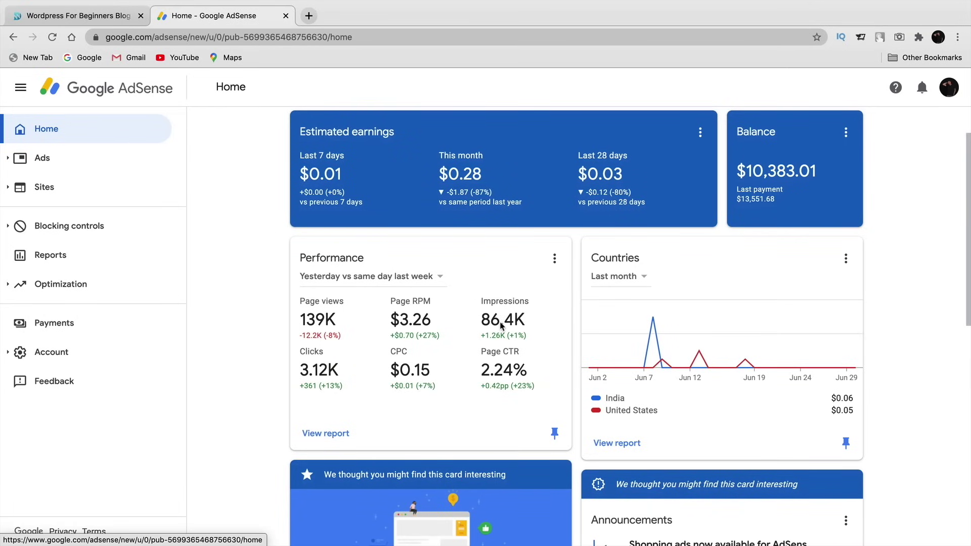
mouse_move(395, 354)
left_mouse_down()
mouse_move(407, 354)
mouse_move(379, 354)
left_mouse_up()
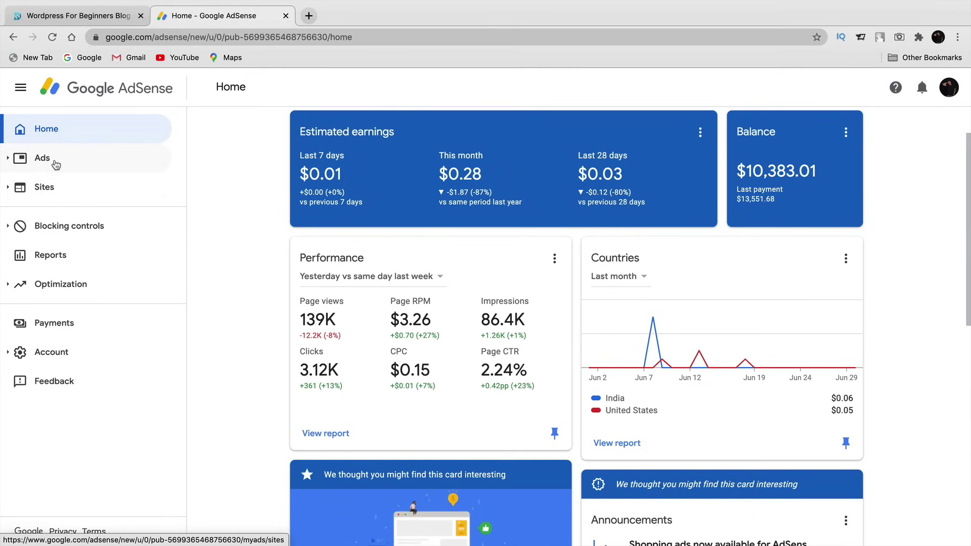
Step: Review the darrelwilson.com ads overview, then open the Payments summary
left_click(54, 161)
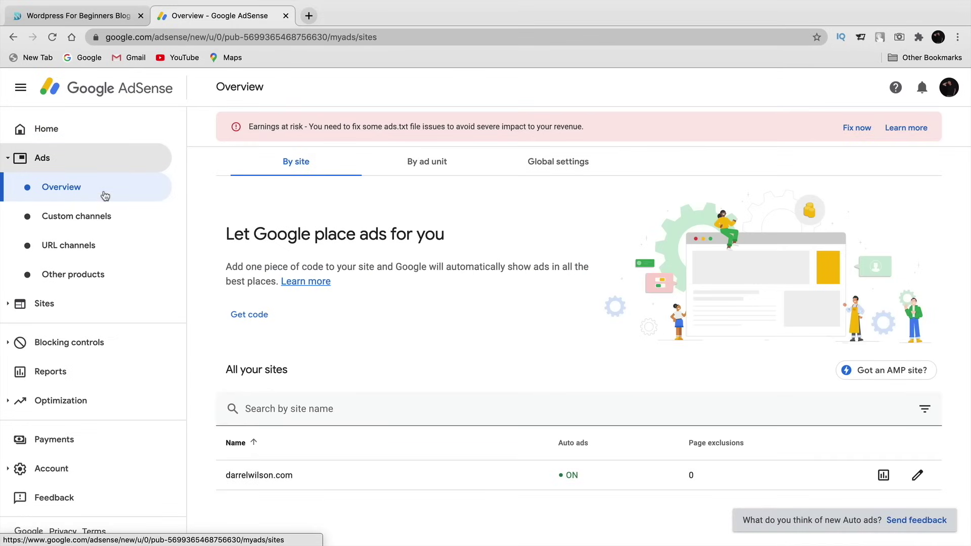
left_click_drag(294, 475, 233, 484)
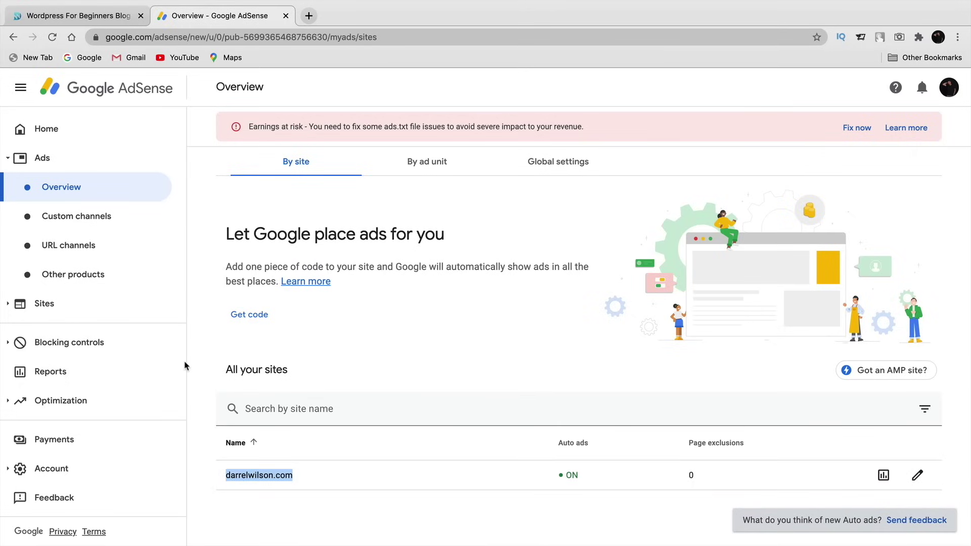
left_click(96, 439)
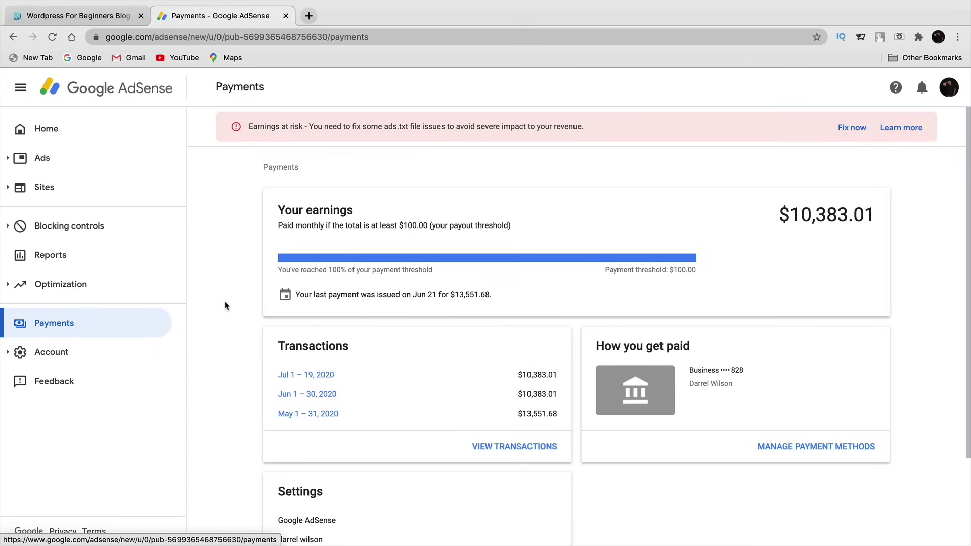
Step: View the Sites overview, then return to the Ads overview by site
left_click(57, 185)
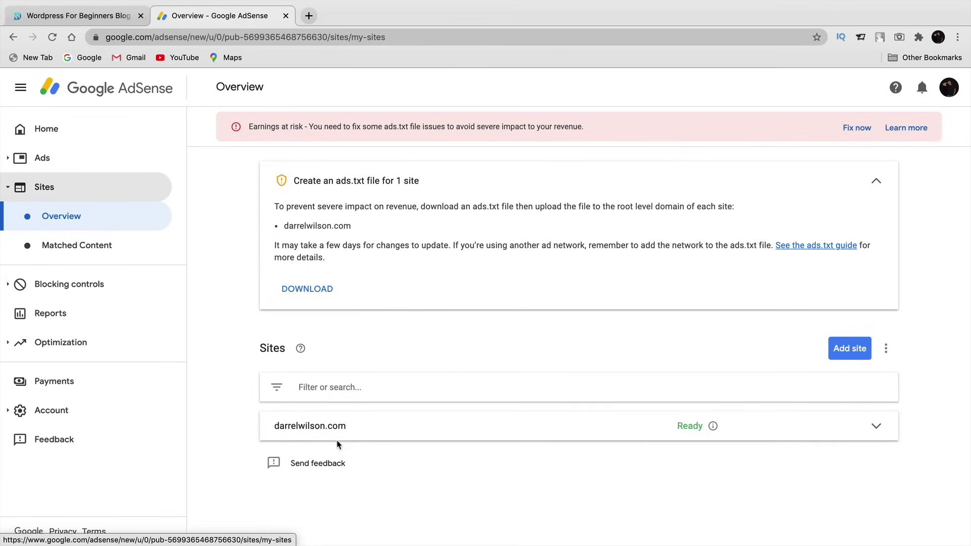
left_click(47, 161)
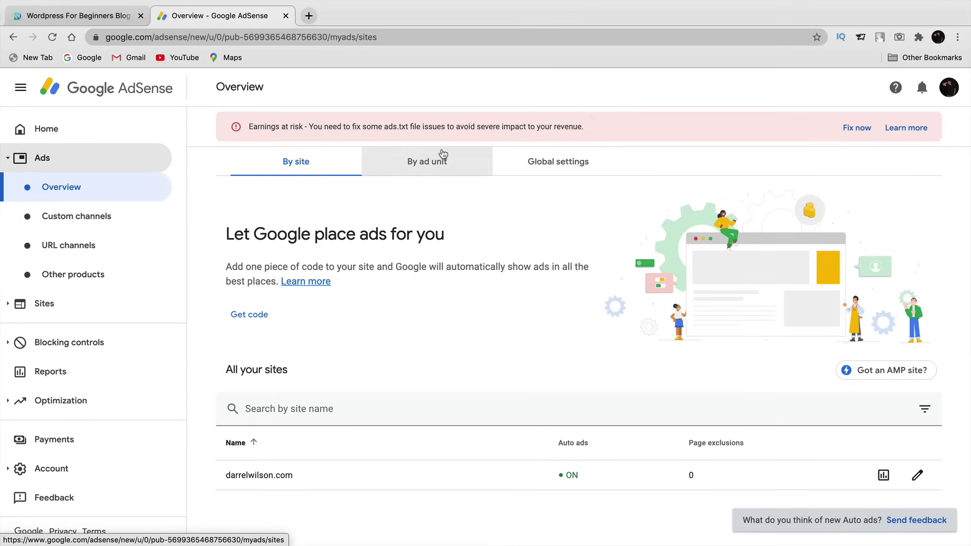
Step: Show the By ad unit view with its ad unit types, then return to the WordPress for Beginners blog
left_click(419, 169)
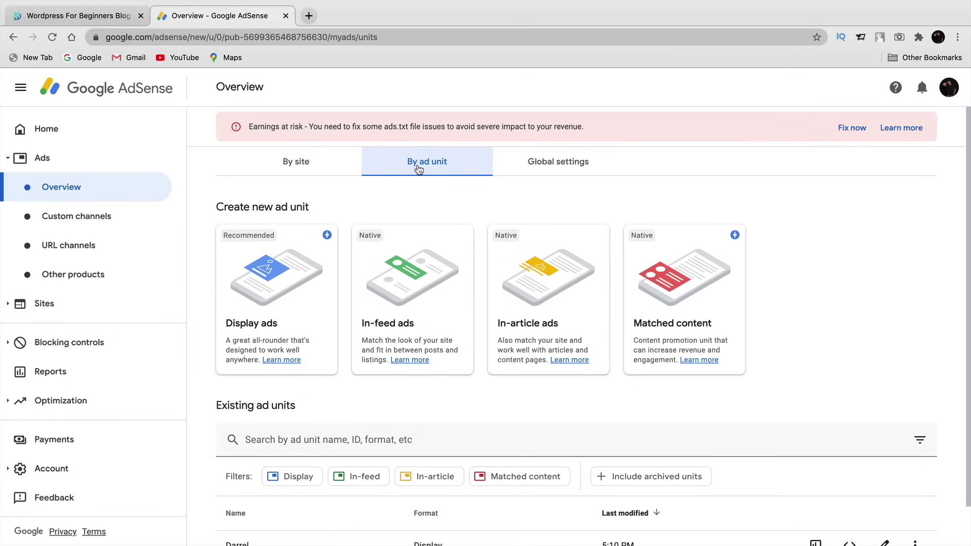
scroll(419, 170, "down", 1)
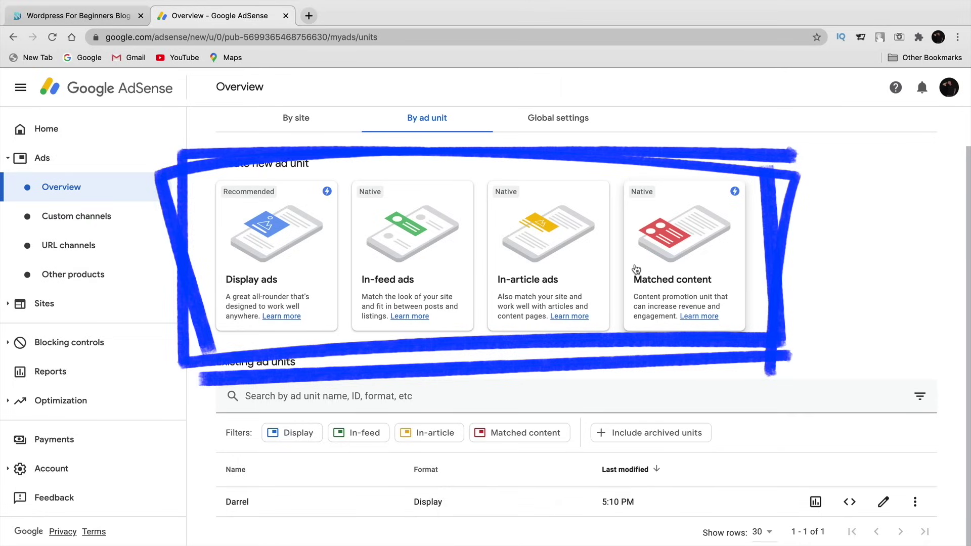
left_click(98, 23)
scroll(212, 283, "down", 2)
Step: Open the How to Make an Affiliate Website article and scroll through its ads
left_click(269, 346)
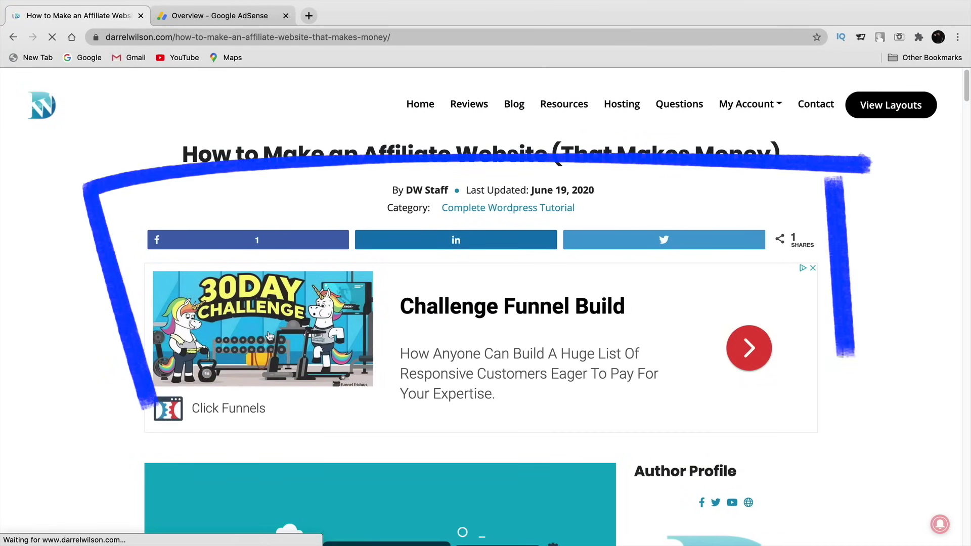
scroll(304, 339, "down", 2)
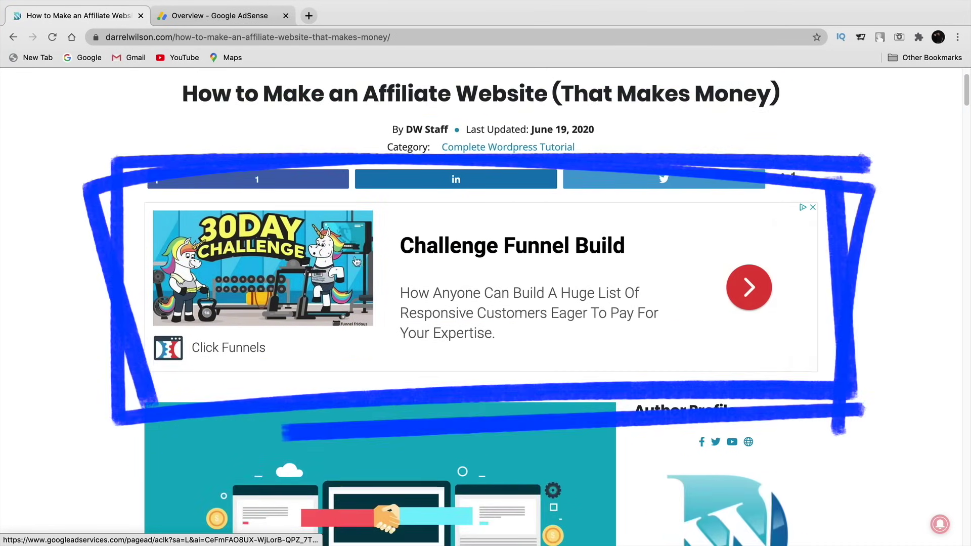
left_click(218, 15)
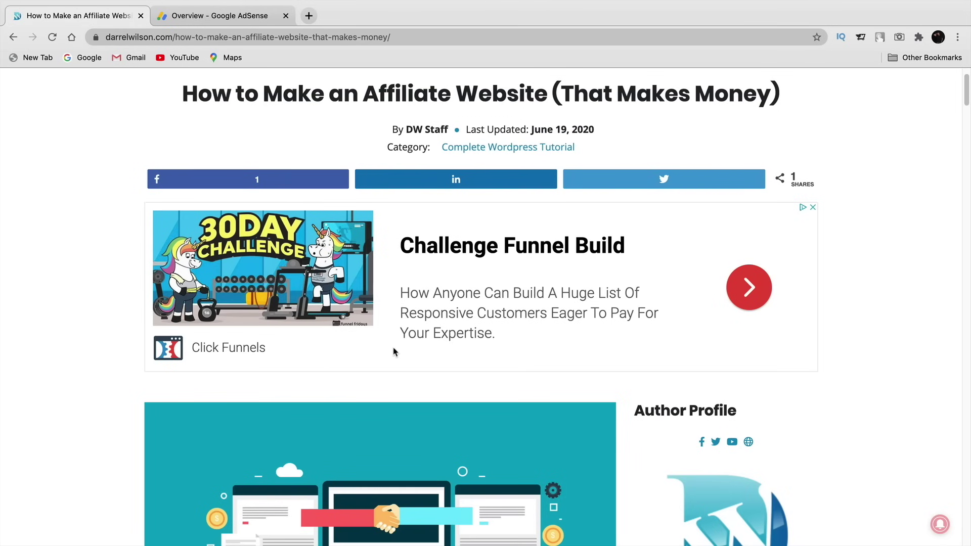
scroll(394, 351, "down", 15)
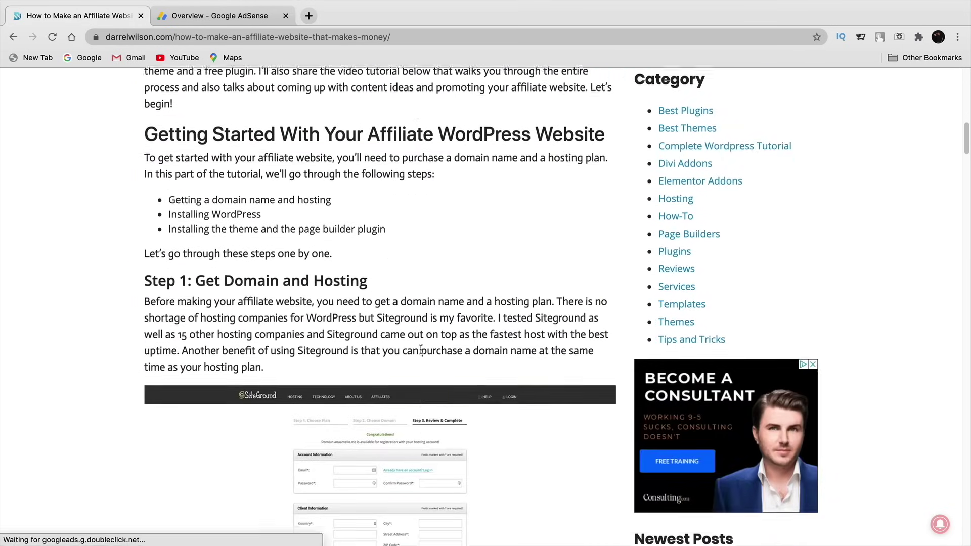
scroll(421, 350, "down", 3)
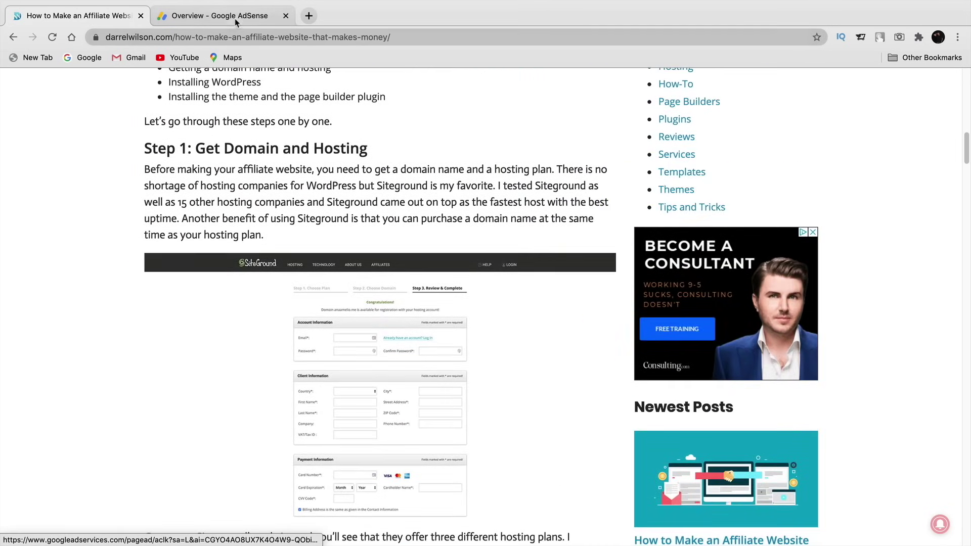
Step: Compare the article's ads against AdSense's ad unit types across the two tabs
left_click(236, 19)
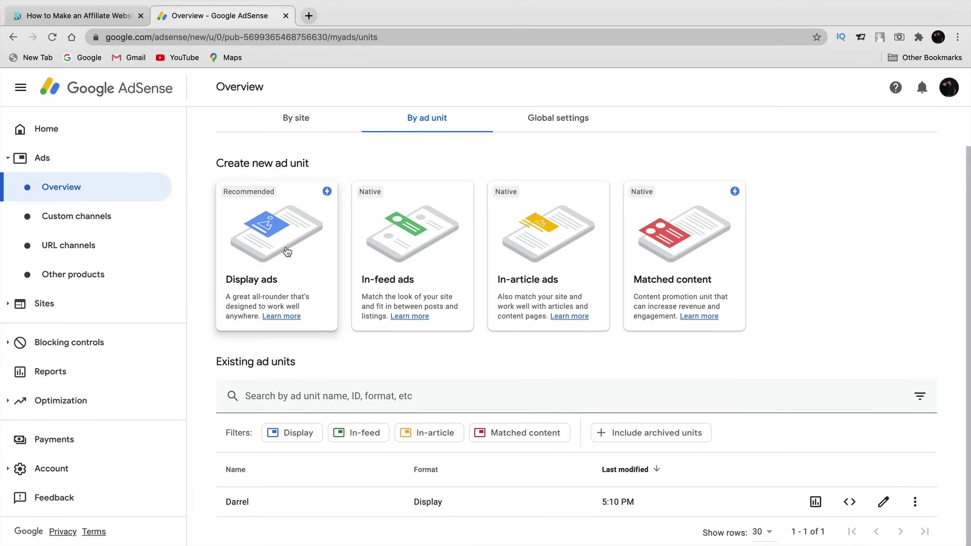
left_click(76, 16)
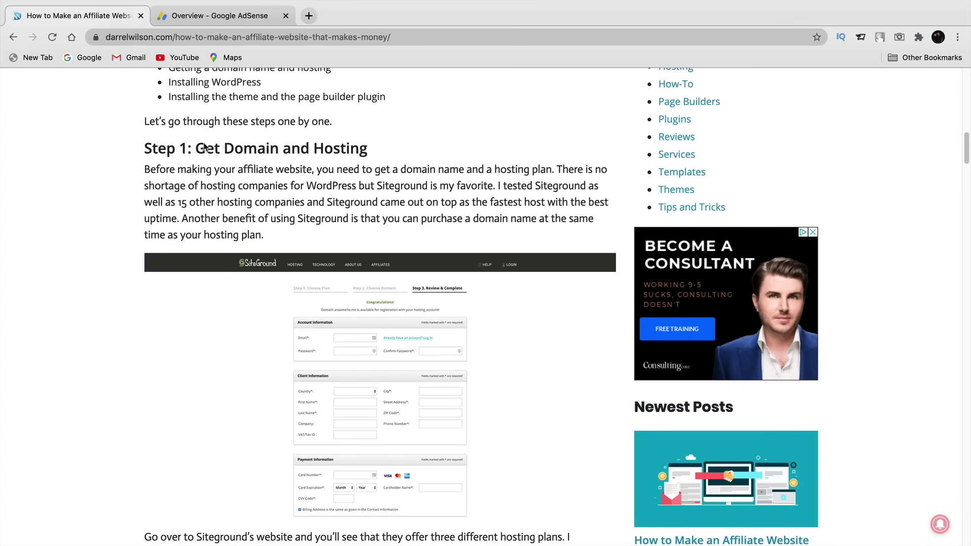
scroll(300, 301, "down", 7)
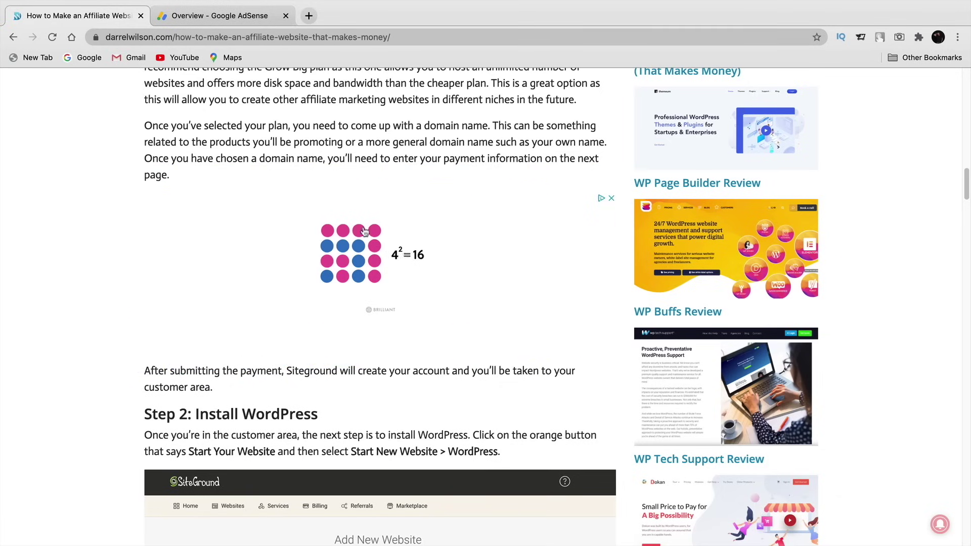
left_click(219, 23)
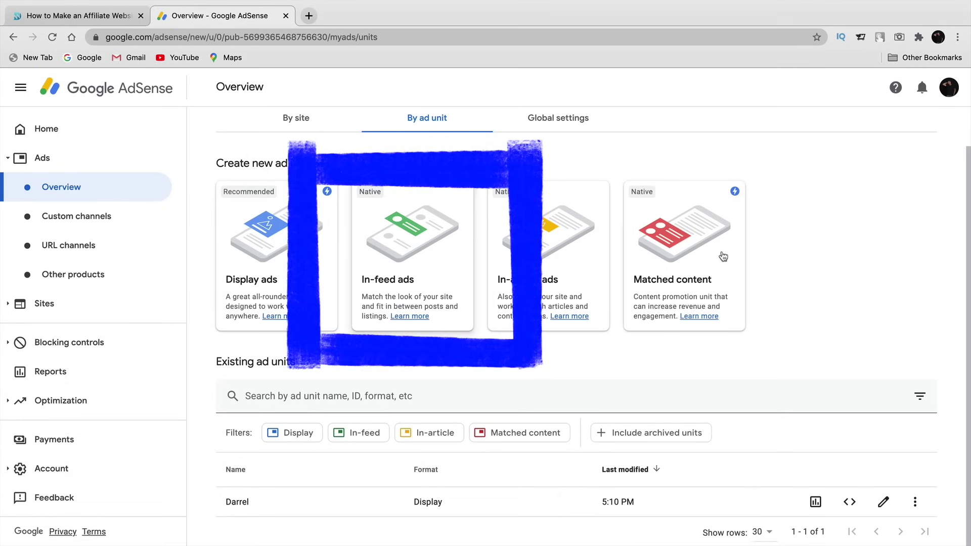
key("ctrl+shift+Tab")
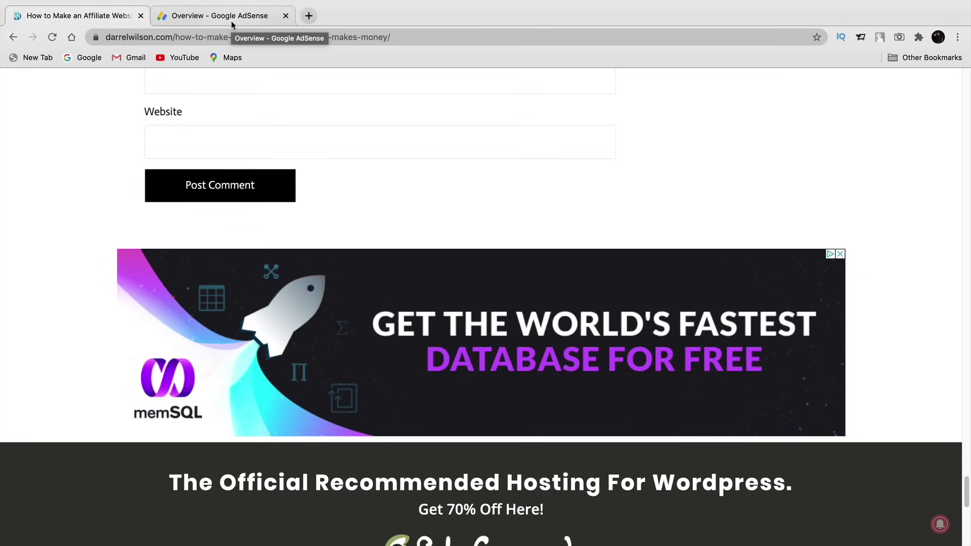
Step: Scroll back to the top of the article and return to the AdSense tab
scroll(445, 437, "up", 12)
scroll(460, 450, "up", 20)
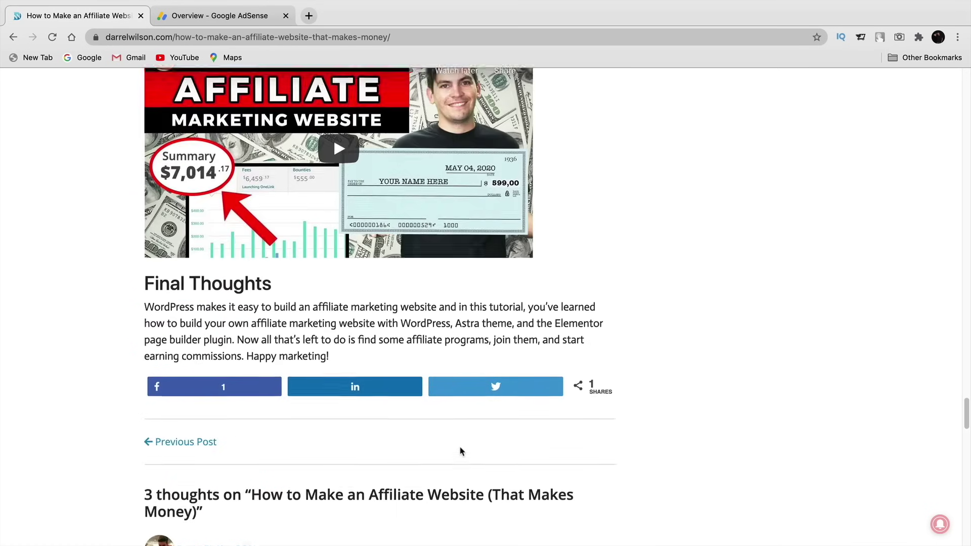
scroll(460, 450, "up", 20)
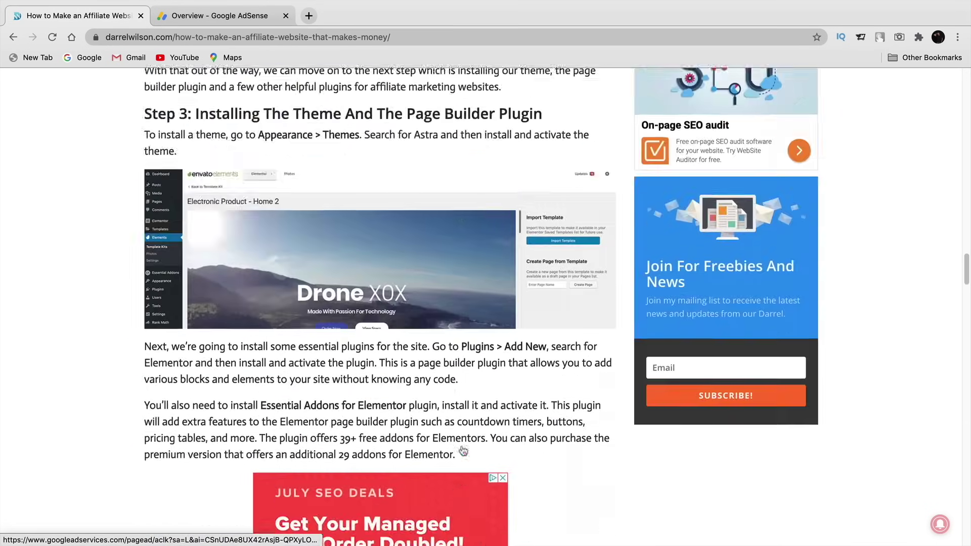
scroll(465, 456, "up", 20)
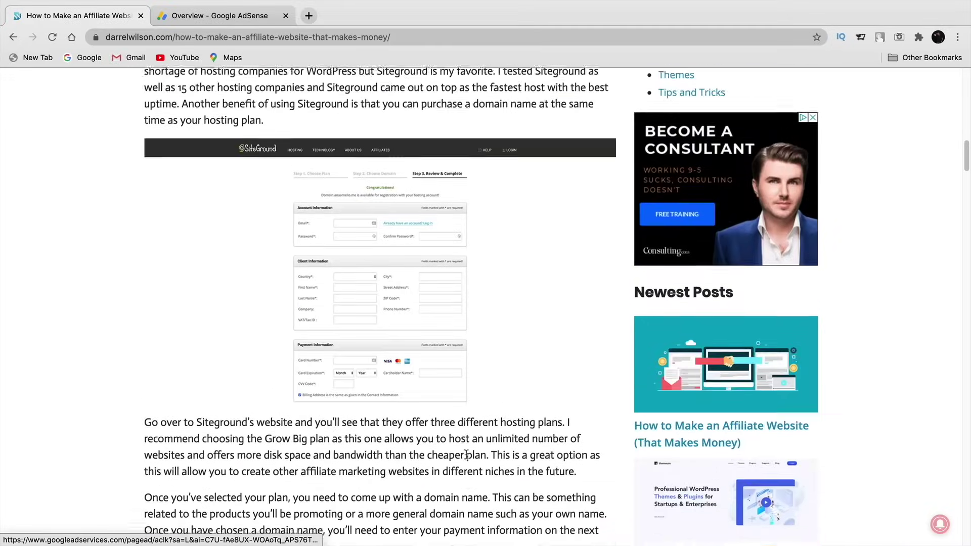
scroll(465, 458, "up", 4)
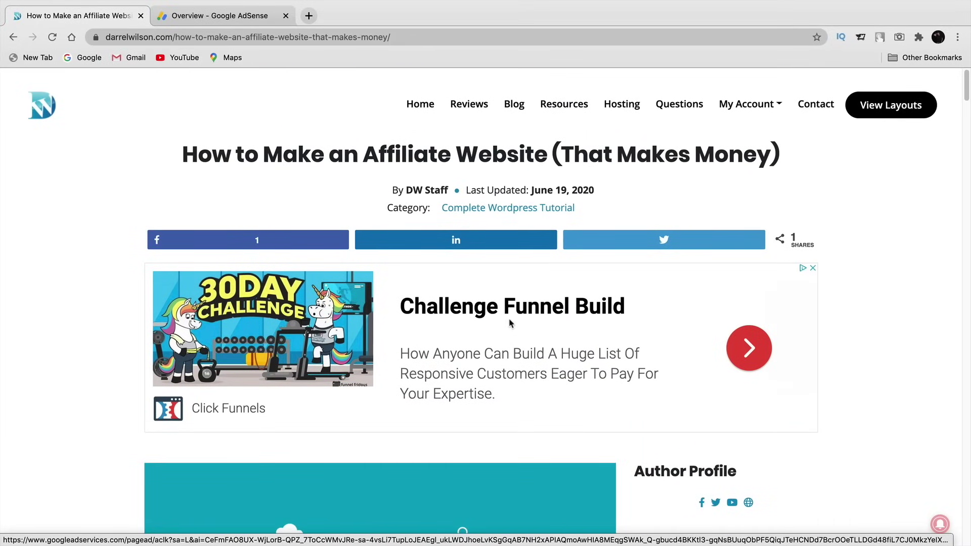
left_click(187, 18)
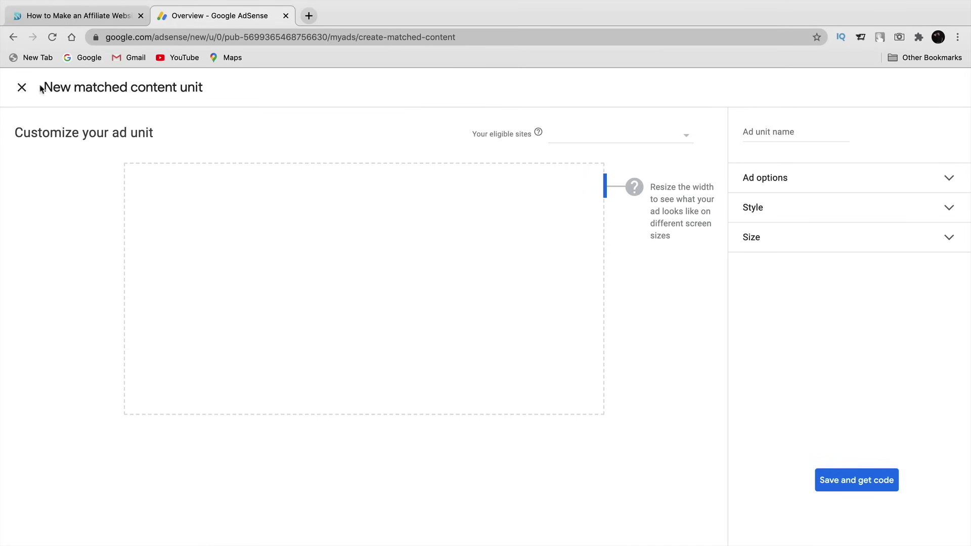
Step: Abandon the matched content unit, expand darrelwilson.com under Sites, and return to Ads overview
left_click(21, 88)
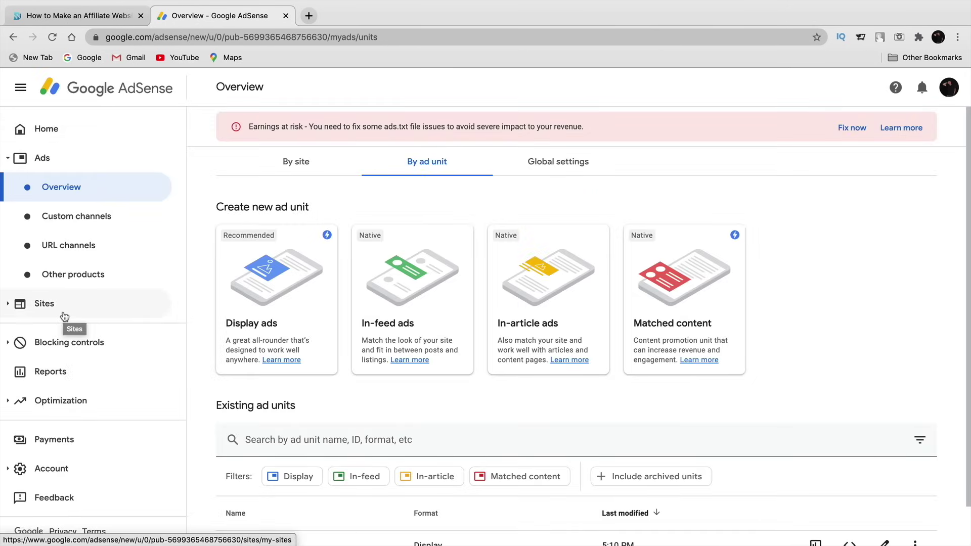
left_click(44, 308)
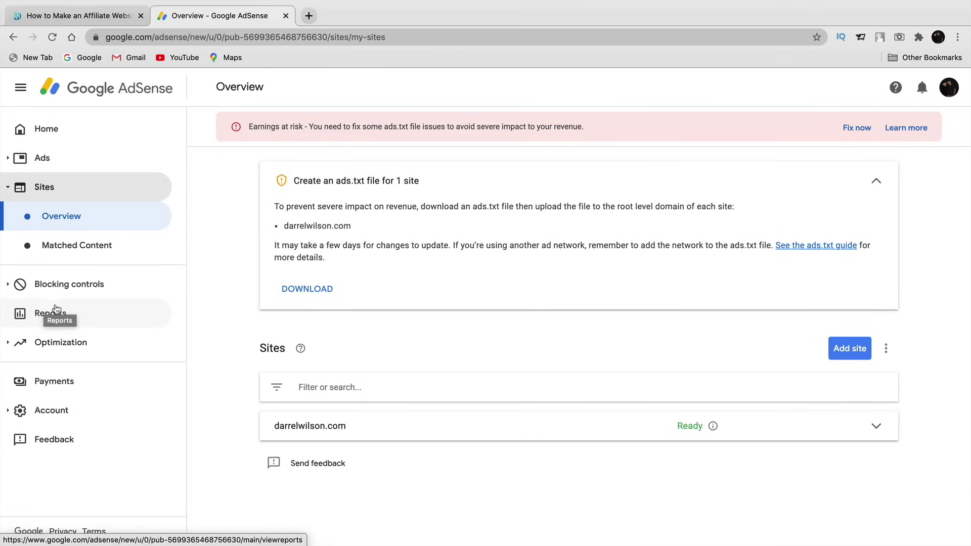
left_click(308, 430)
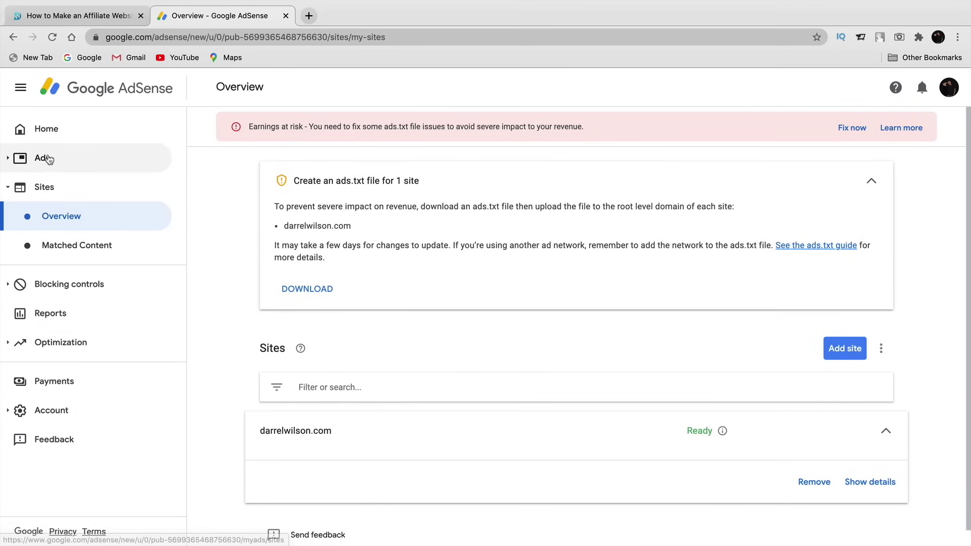
left_click(48, 159)
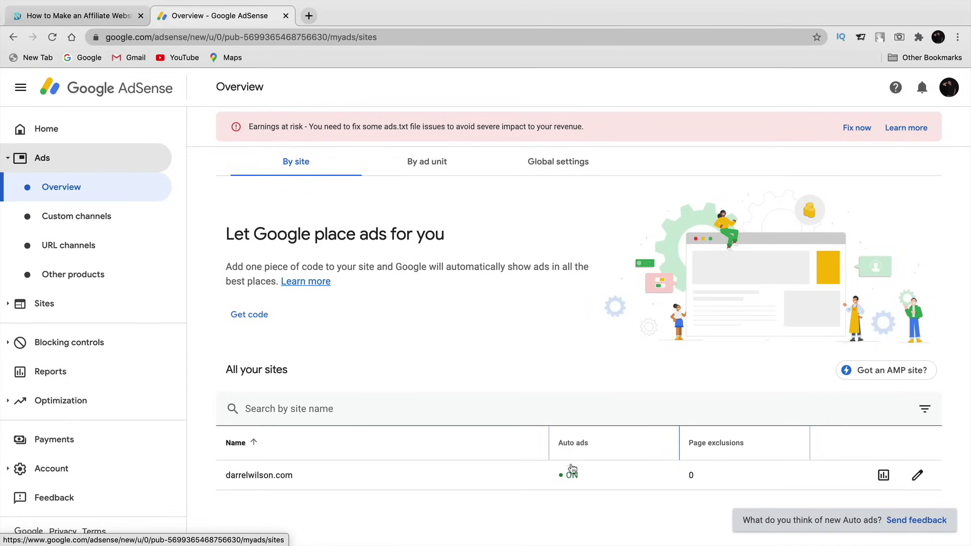
Step: Open and close the darrelwilson.com ad settings preview, then switch to the By ad unit tab
left_click(919, 477)
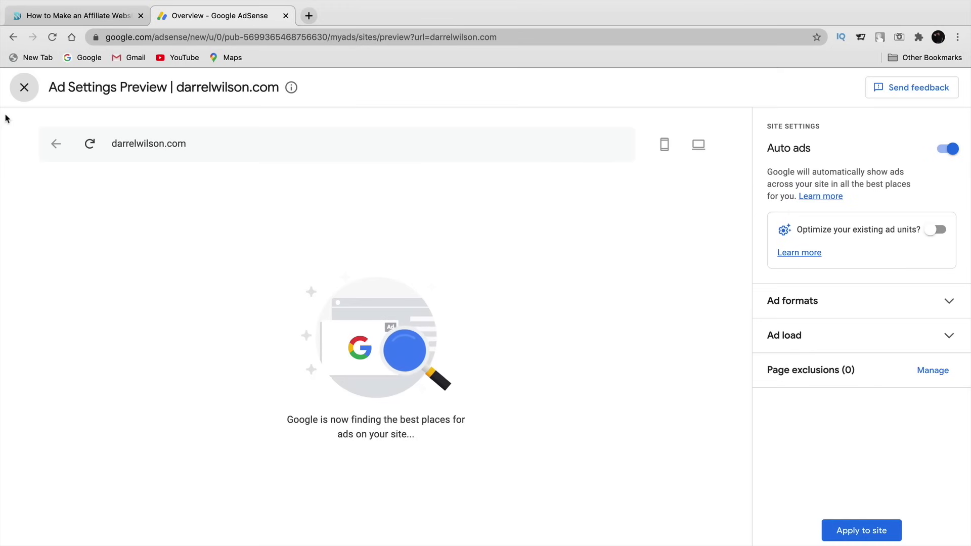
left_click(24, 87)
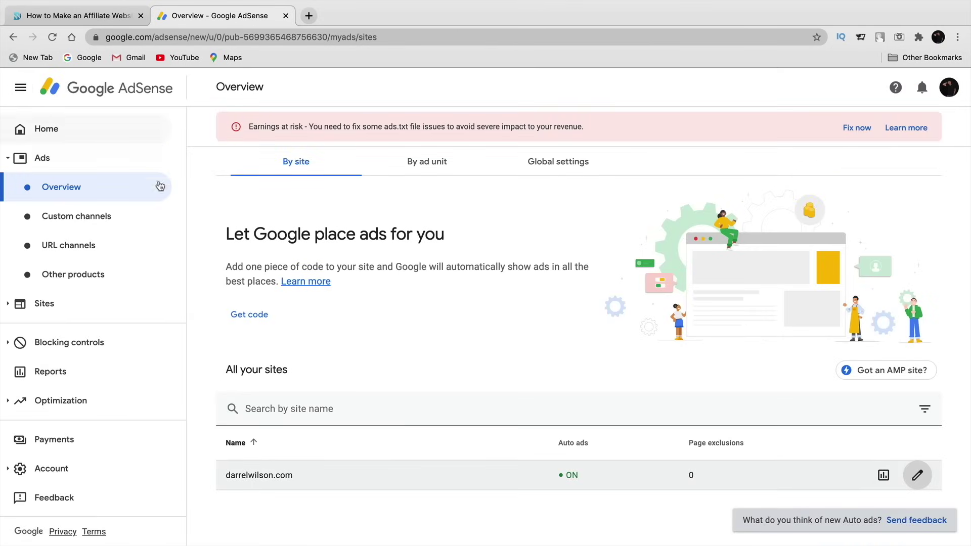
left_click(425, 169)
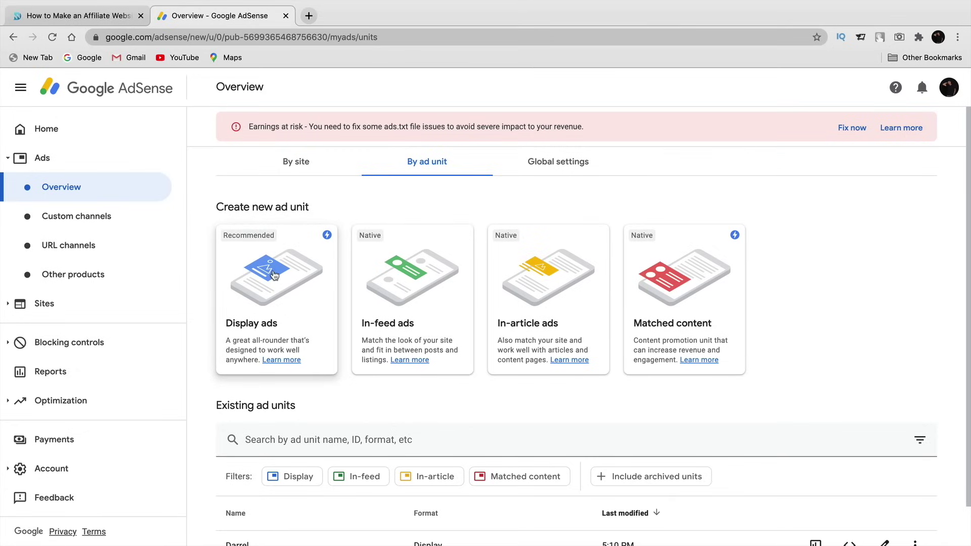
Step: Create a new display ad unit named 'SideBar Ad' and copy its generated HTML code
left_click(274, 275)
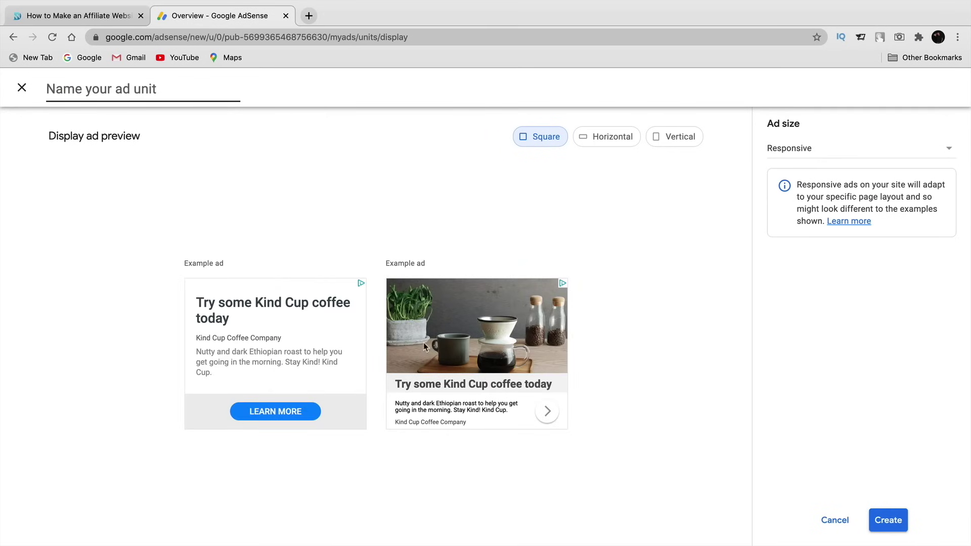
type("SideBar Ad")
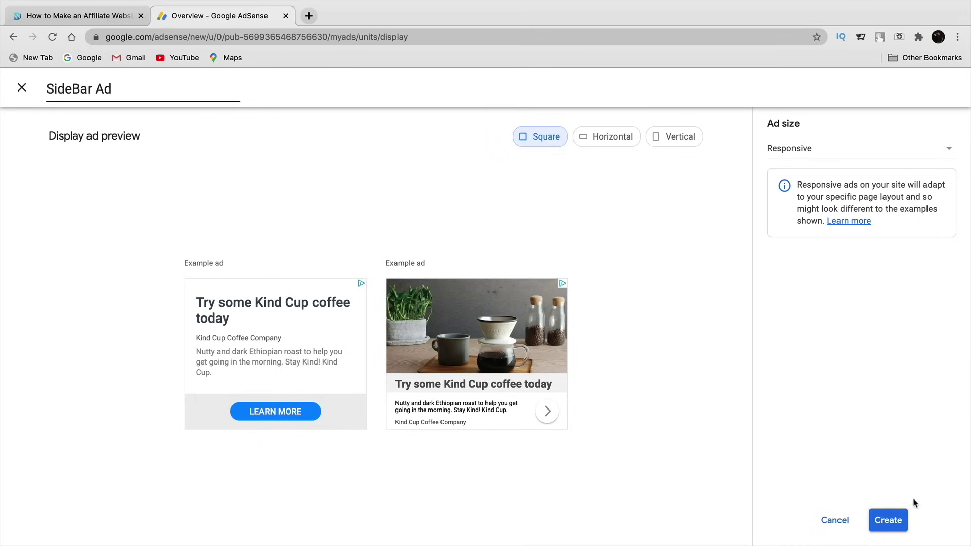
left_click(900, 517)
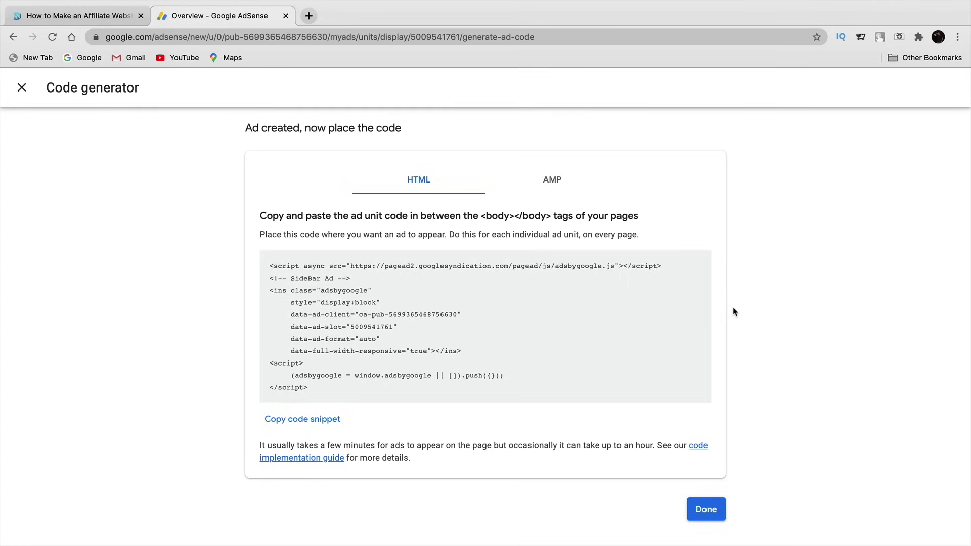
left_click(593, 356)
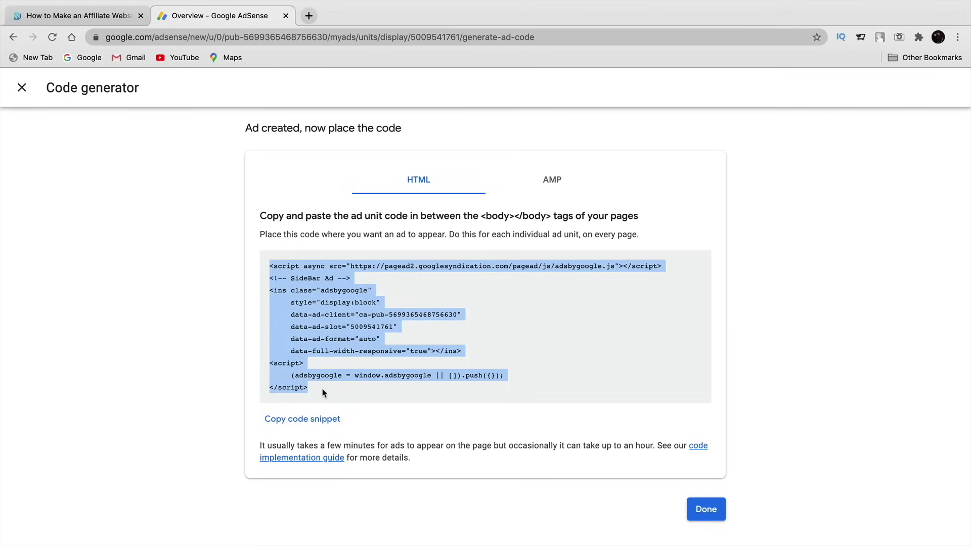
right_click(308, 310)
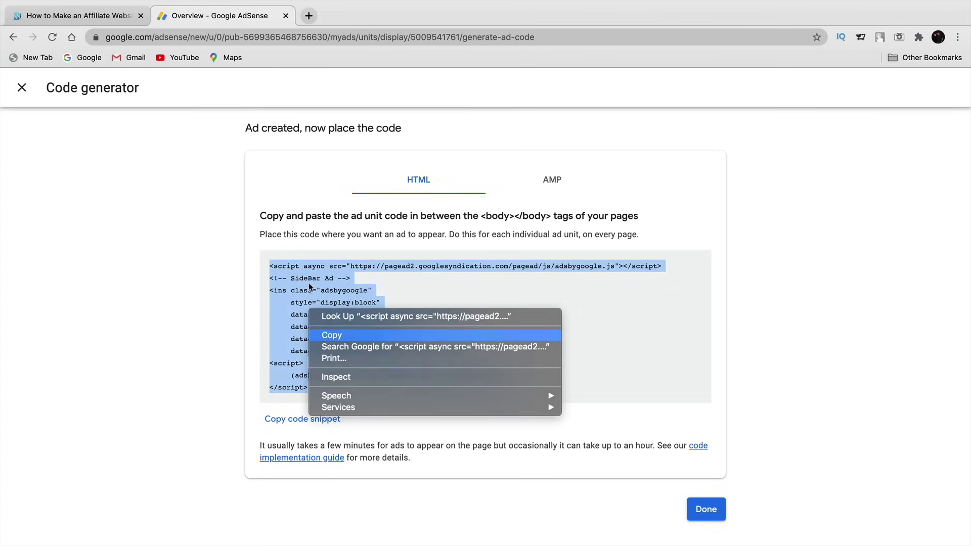
left_click(323, 332)
Step: Go to the blog's Widgets admin page from the admin bar
left_click(78, 16)
scroll(254, 243, "down", 10)
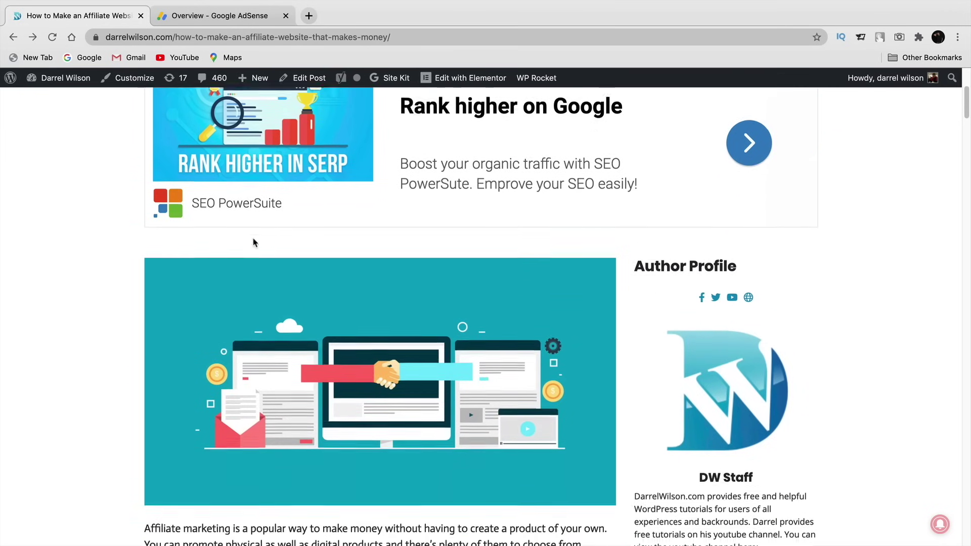
scroll(691, 310, "down", 7)
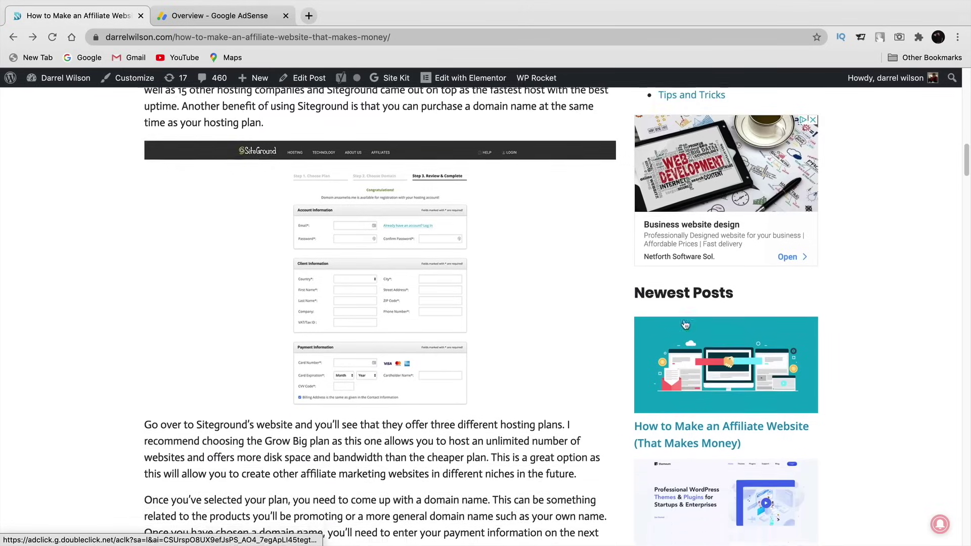
mouse_move(69, 90)
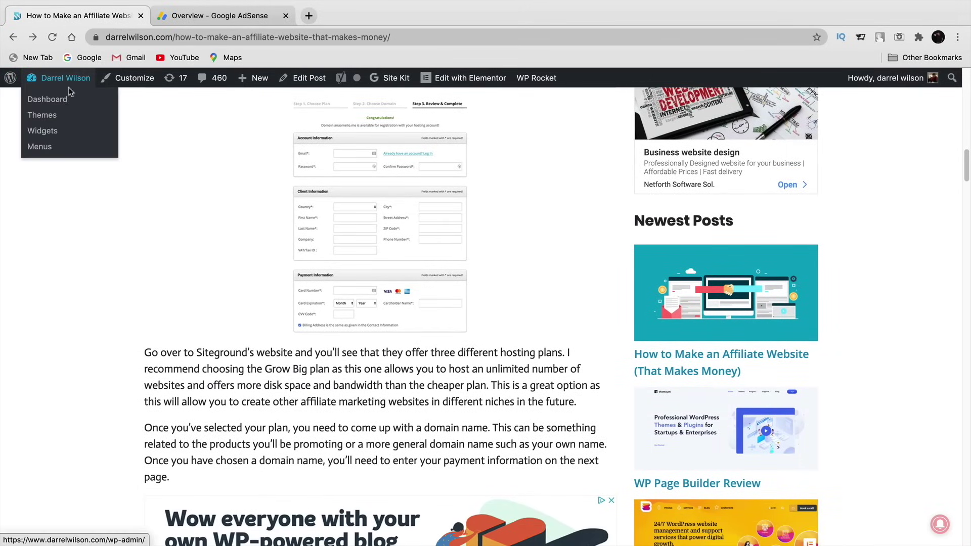
left_click(54, 134)
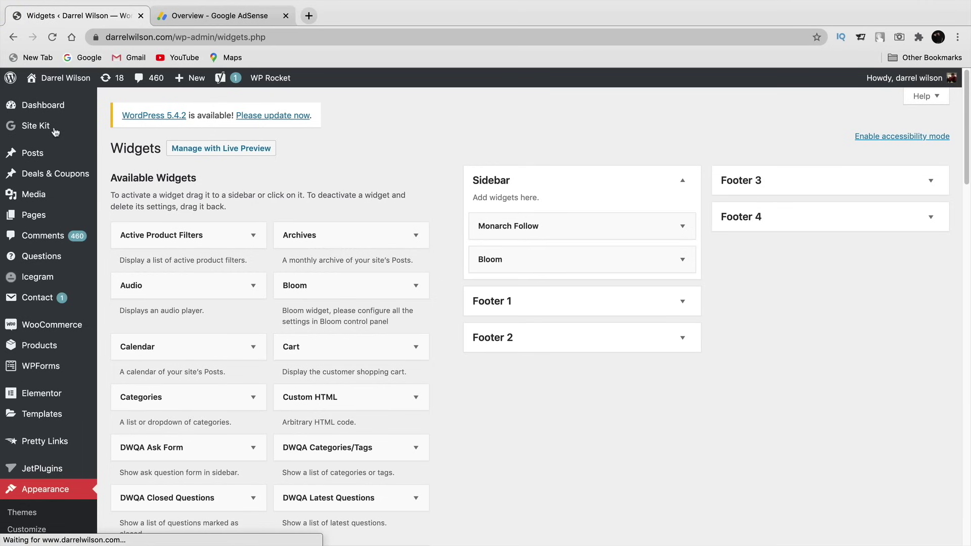
Step: Add a Text widget to the Sidebar below Bloom
mouse_move(55, 132)
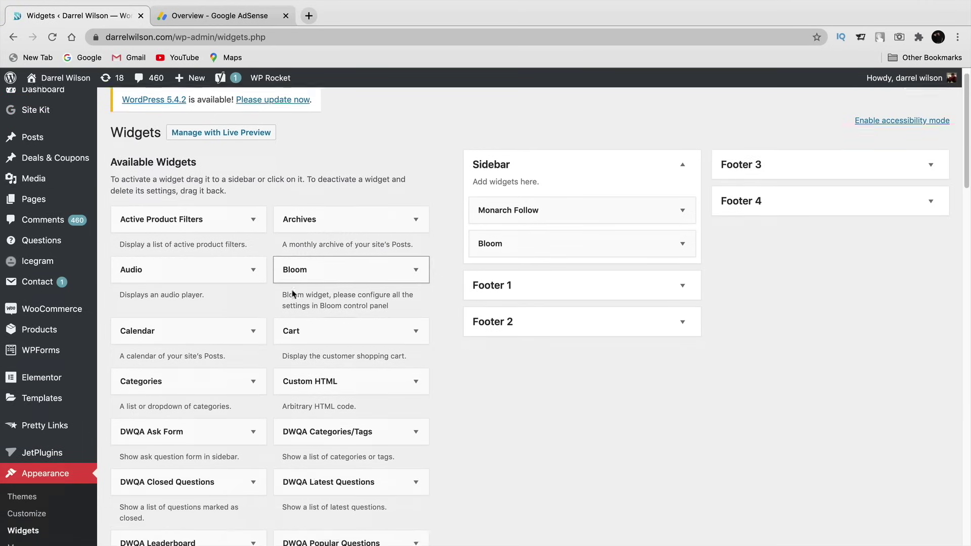
scroll(307, 262, "down", 5)
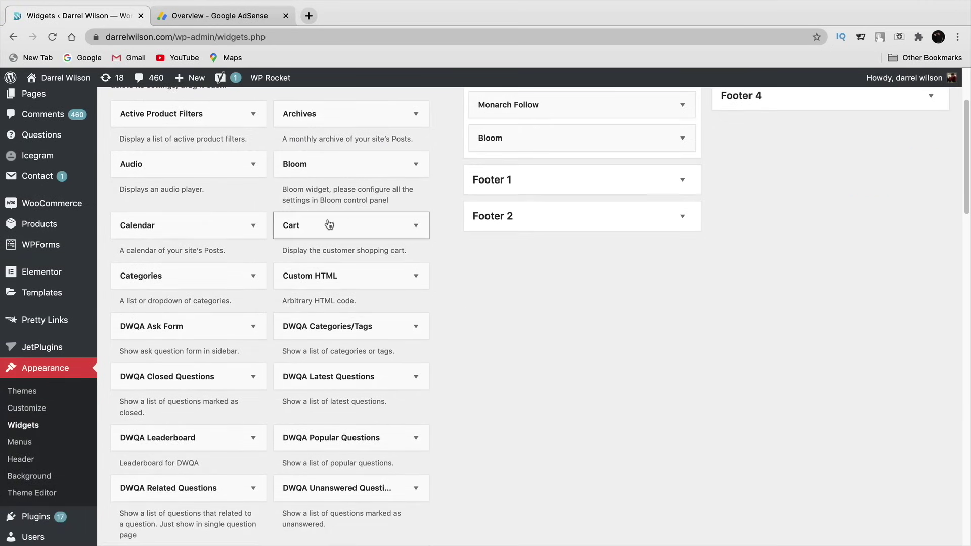
scroll(326, 222, "down", 10)
scroll(313, 247, "down", 15)
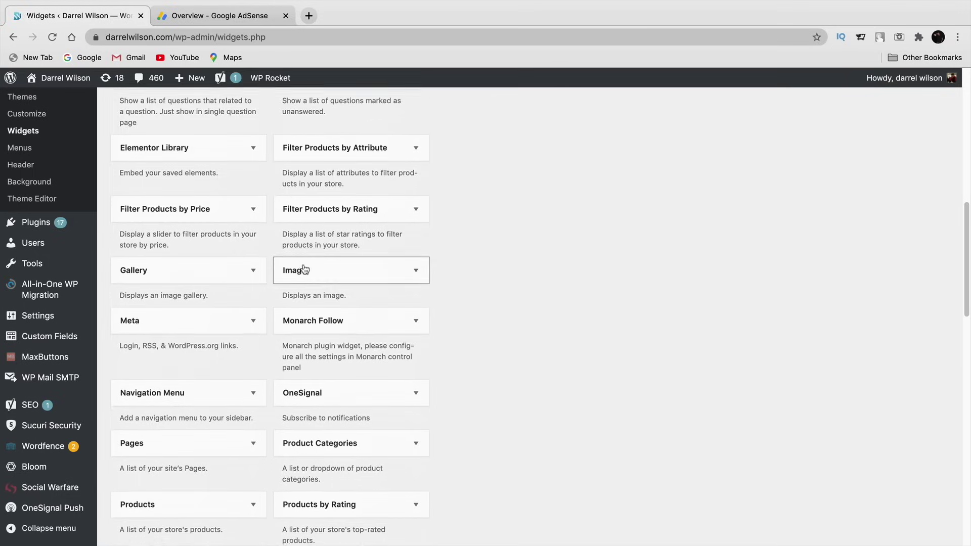
scroll(302, 277, "down", 8)
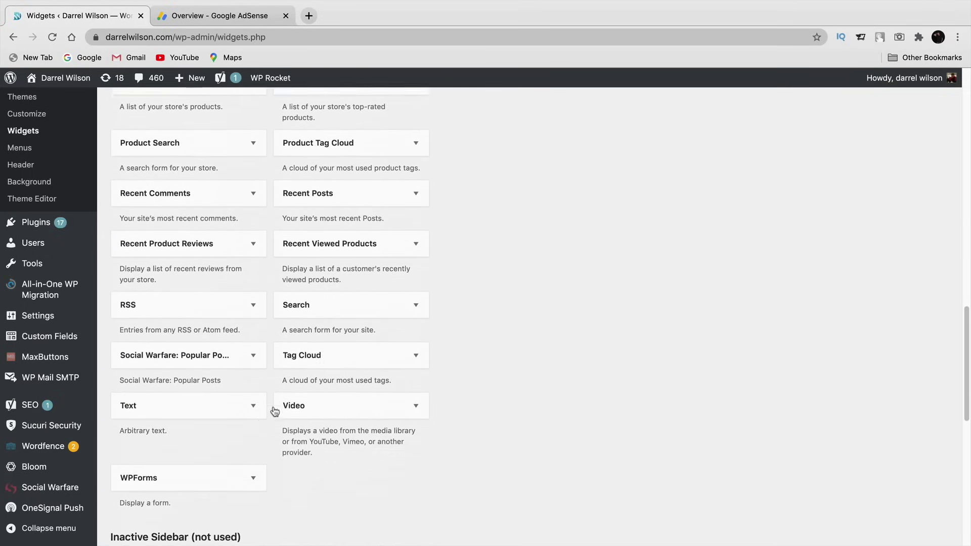
left_click_drag(138, 402, 504, 293)
scroll(486, 278, "up", 20)
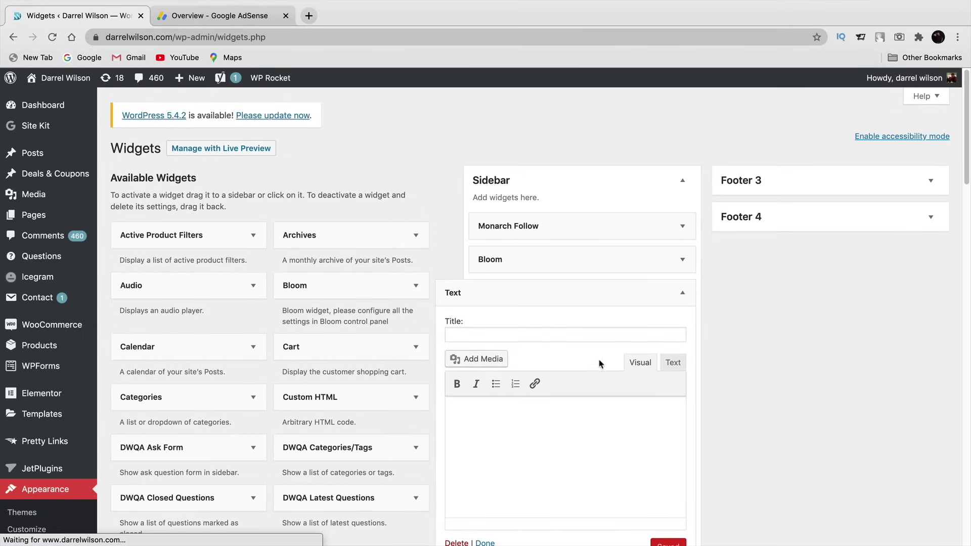
Step: Paste the SideBar Ad code into the widget's Text tab and save it
left_click(672, 363)
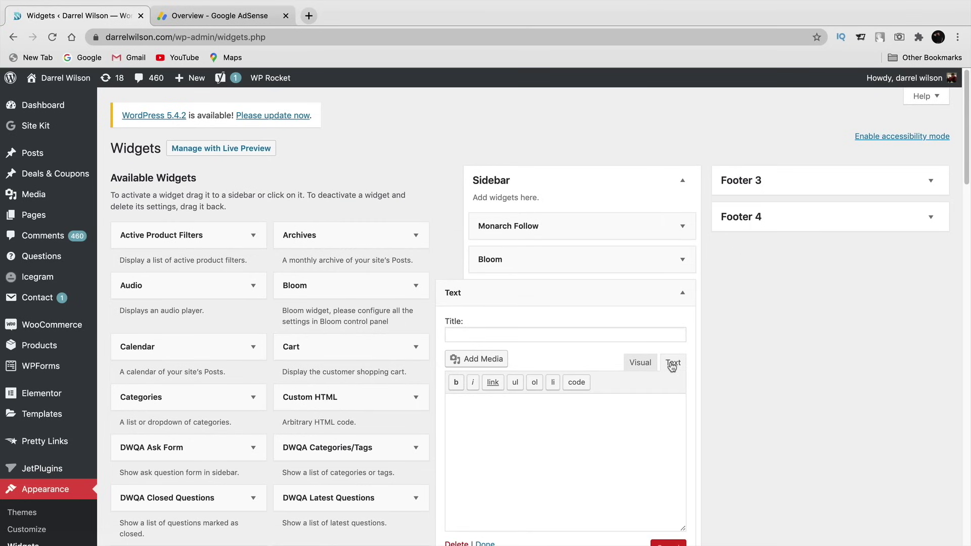
right_click(487, 420)
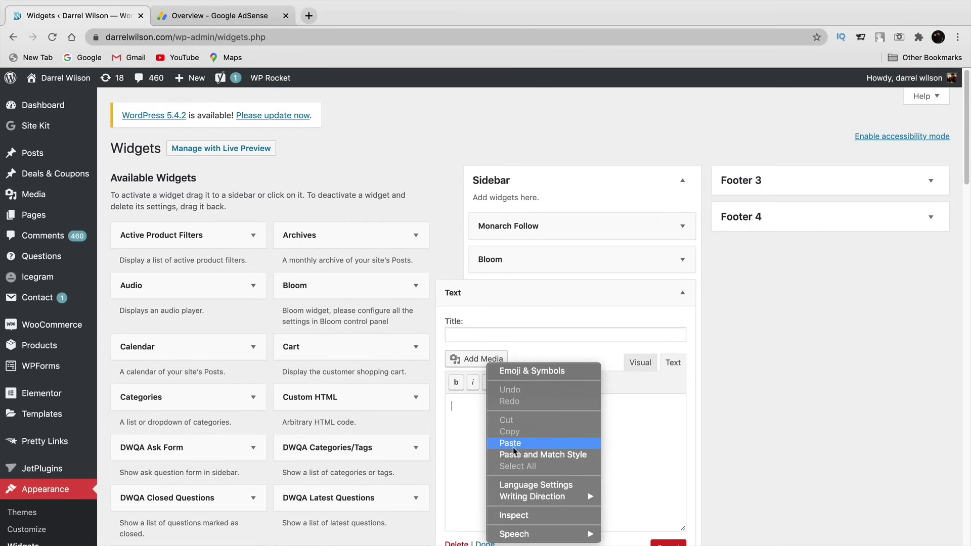
left_click(509, 443)
scroll(607, 455, "down", 2)
left_click(671, 488)
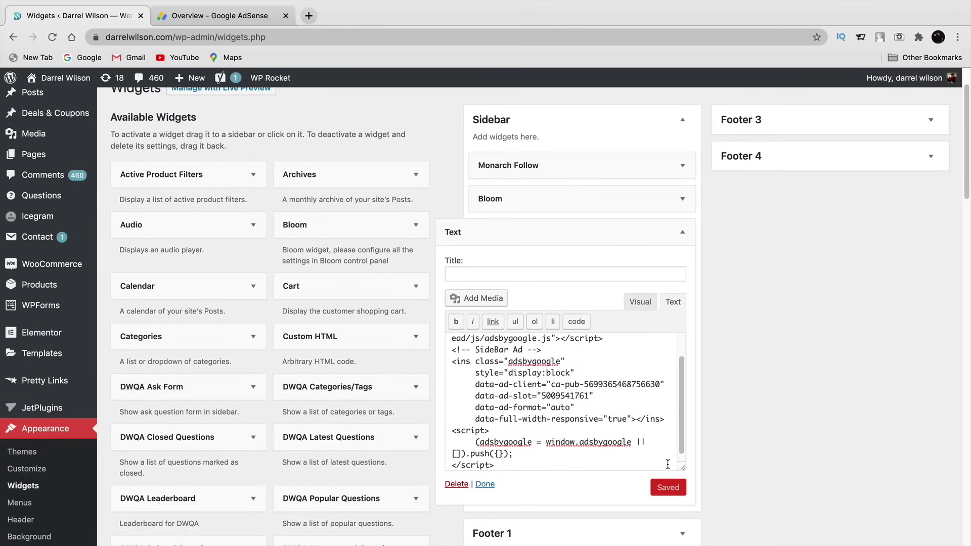
Step: Close the AdSense code generator and start a new in-feed ad unit
left_click(258, 20)
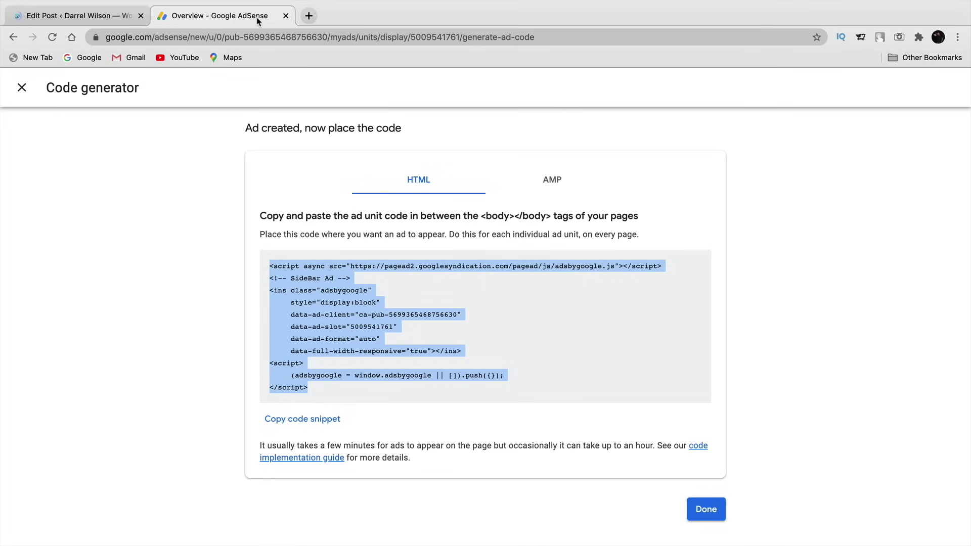
left_click(711, 509)
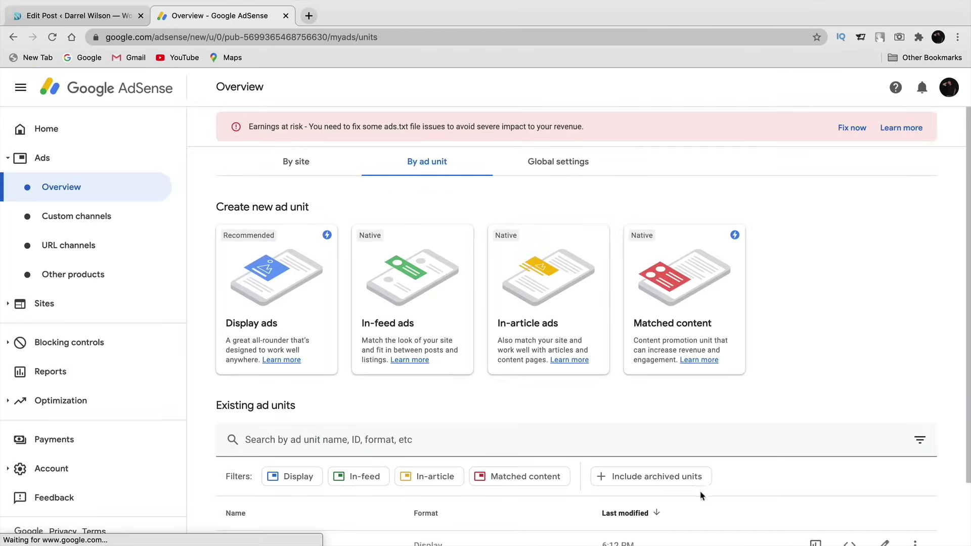
left_click(401, 289)
Step: Let Google suggest the in-feed ad style and begin entering the page URL
left_click(170, 263)
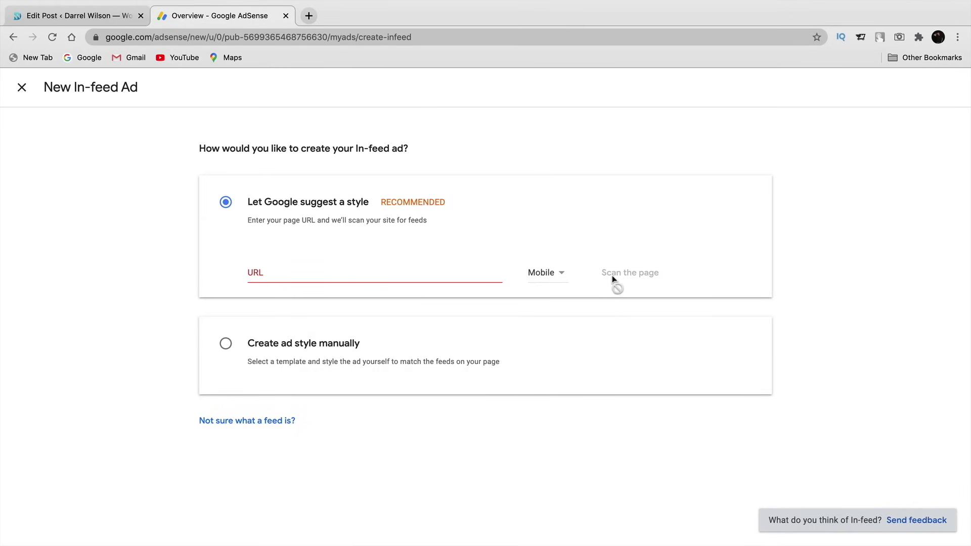
left_click(225, 343)
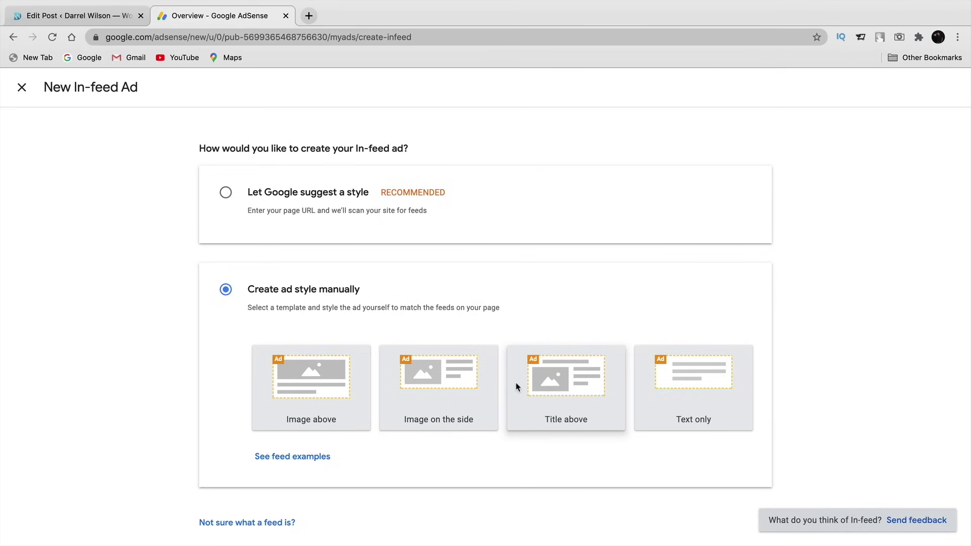
left_click(240, 211)
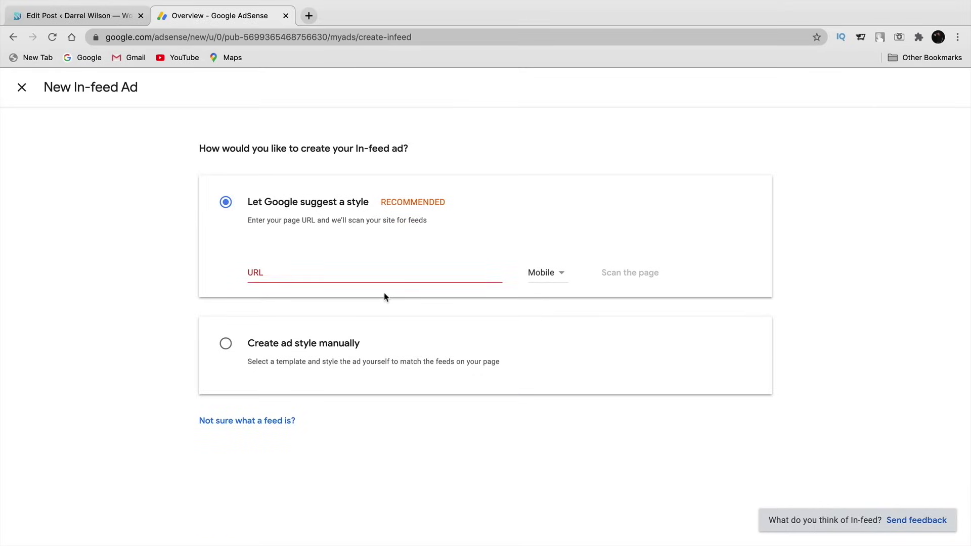
left_click(393, 273)
Step: Enter darrelwilson.com as the page URL, scan it for feeds, and browse the results
type("darrelwilson.com")
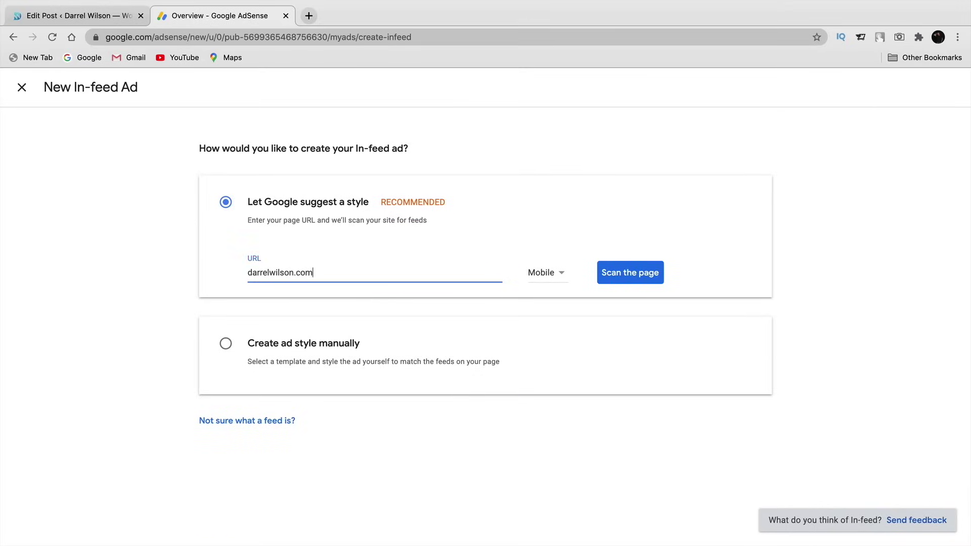
key("Return")
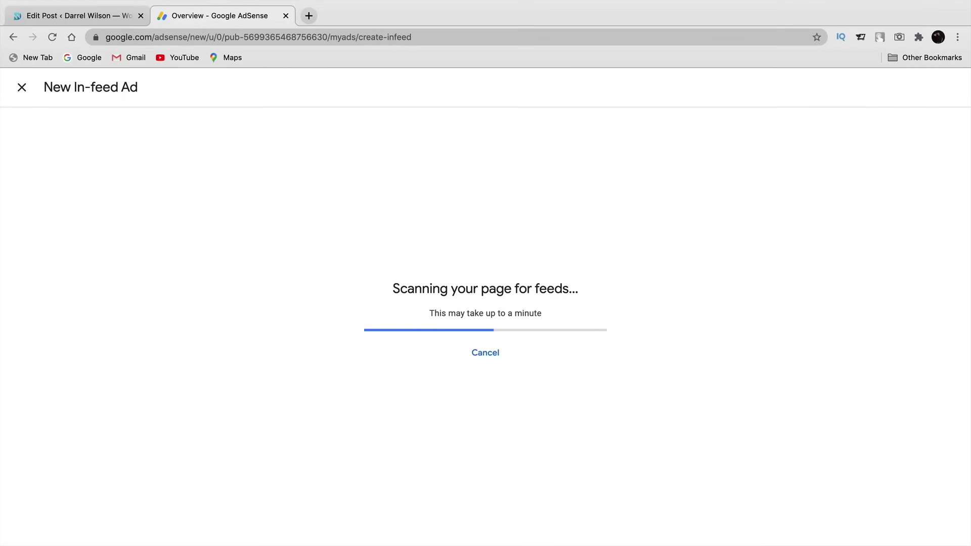
scroll(445, 373, "down", 5)
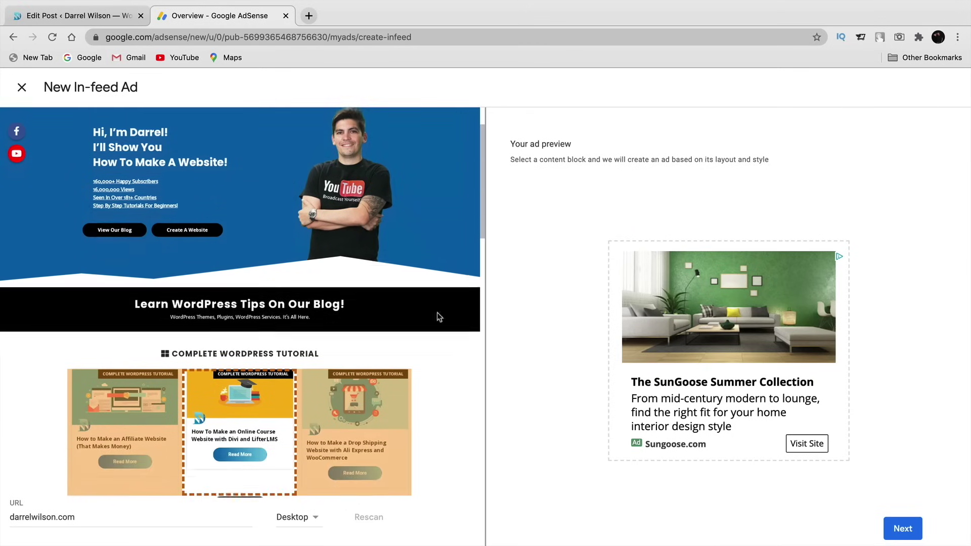
scroll(390, 300, "down", 3)
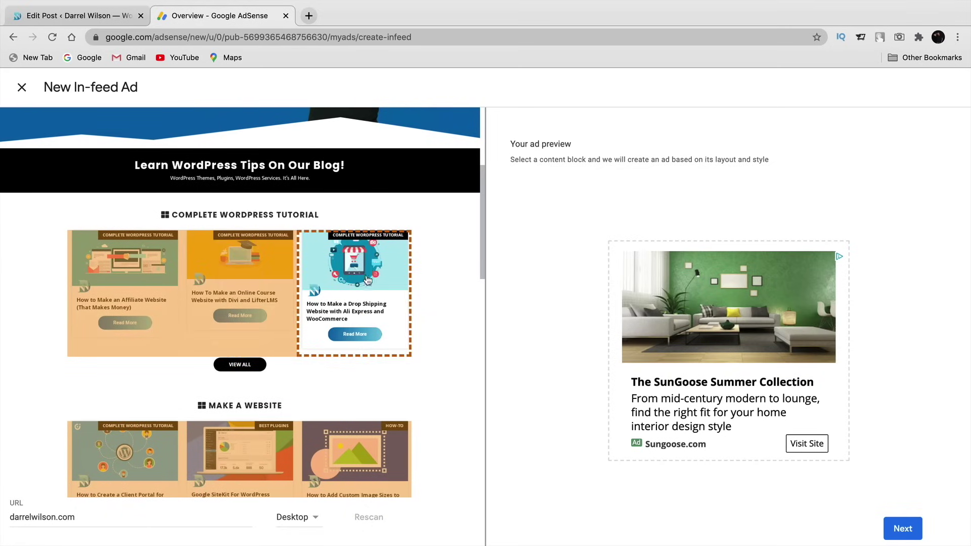
Step: Review the in-feed ad's style options, save it, and select the generated ad code
left_click(899, 531)
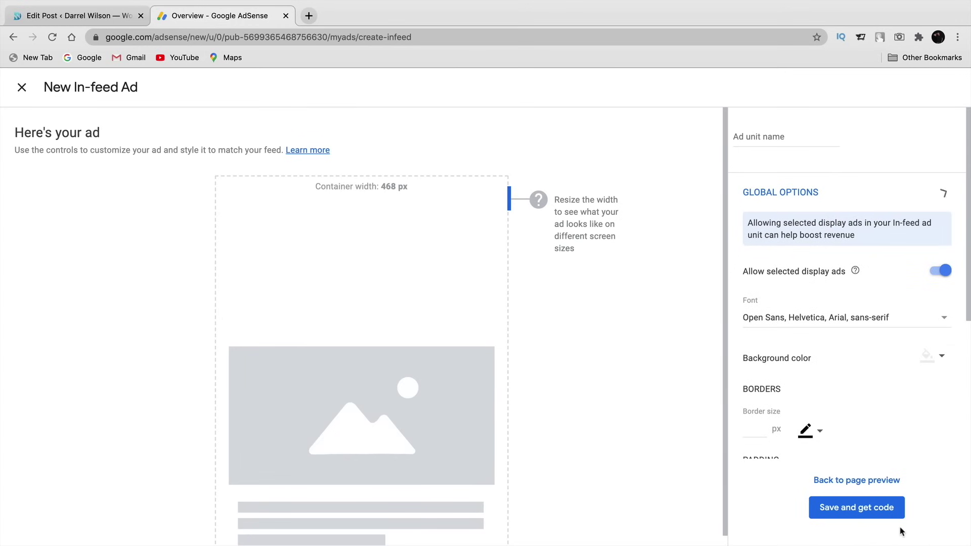
scroll(673, 409, "down", 3)
scroll(670, 412, "up", 1)
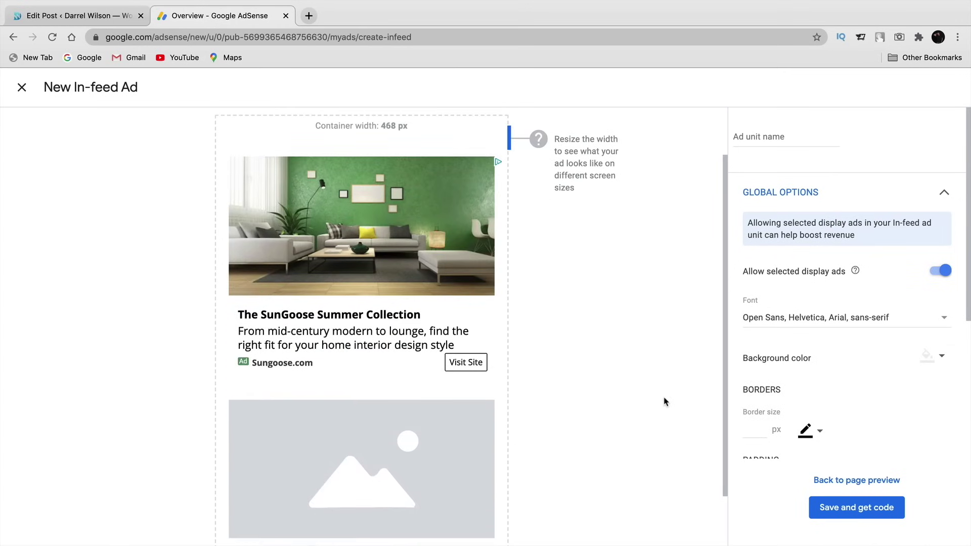
scroll(661, 402, "down", 1)
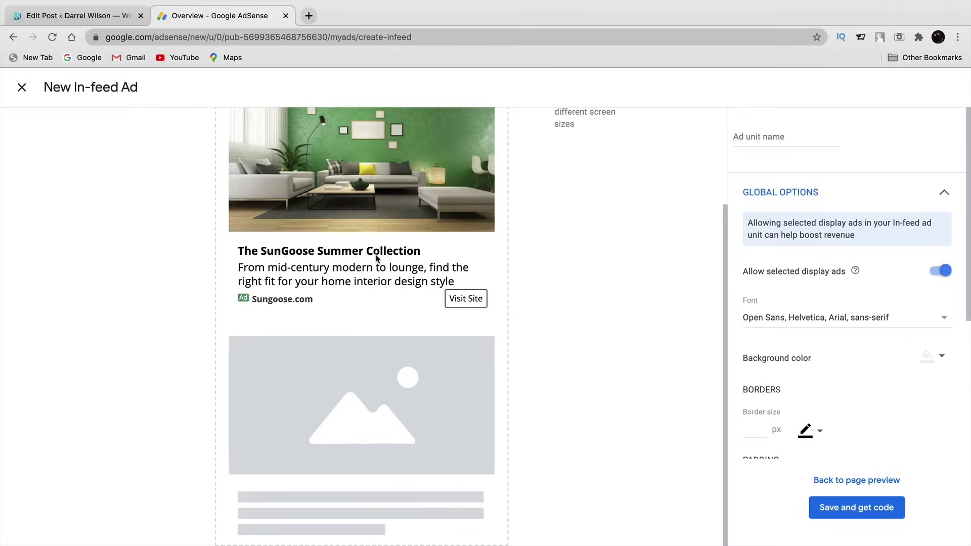
scroll(623, 336, "up", 3)
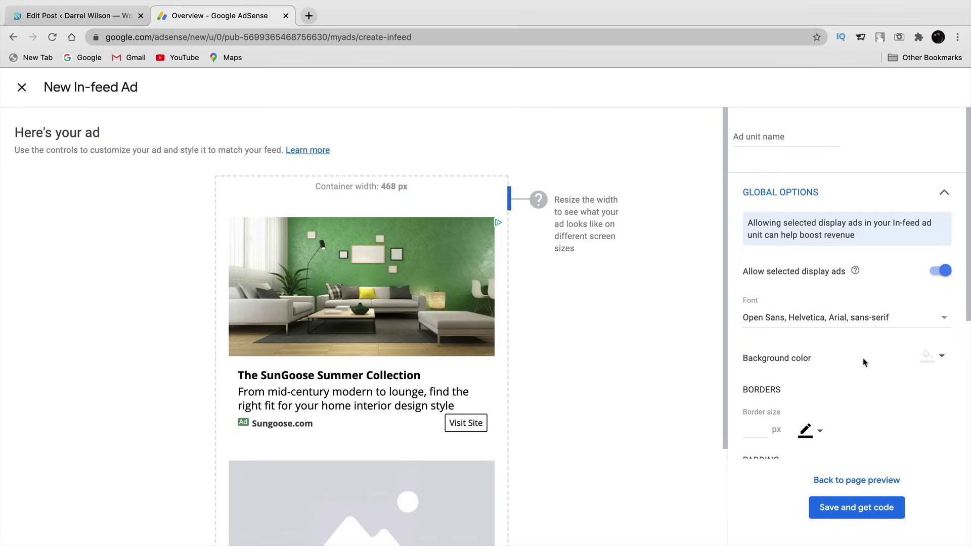
scroll(859, 359, "down", 1)
scroll(858, 359, "down", 1)
scroll(855, 356, "down", 2)
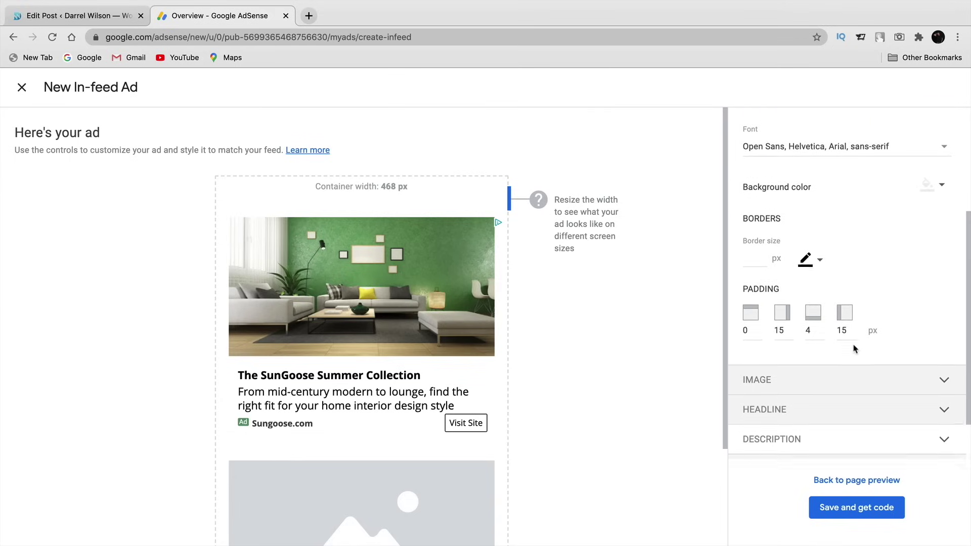
left_click(859, 513)
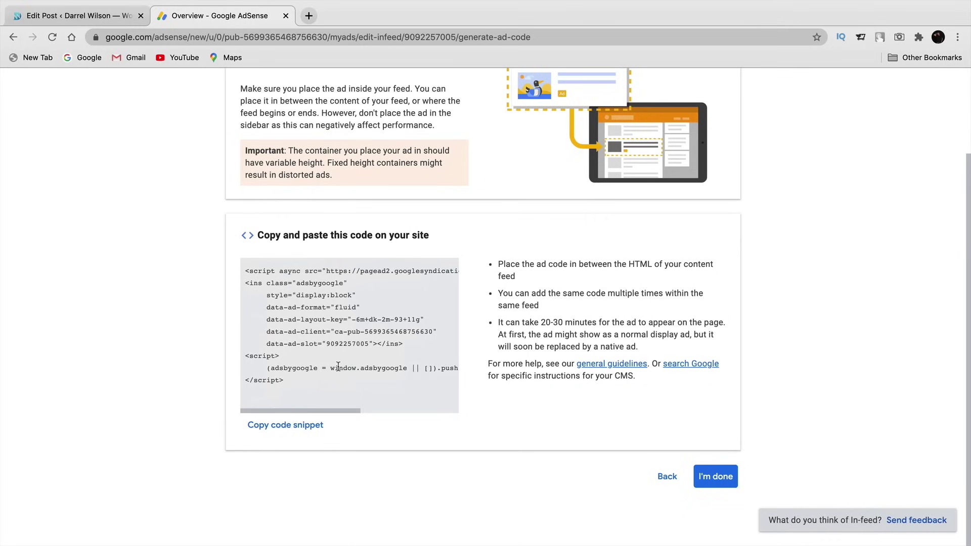
left_click_drag(322, 400, 241, 273)
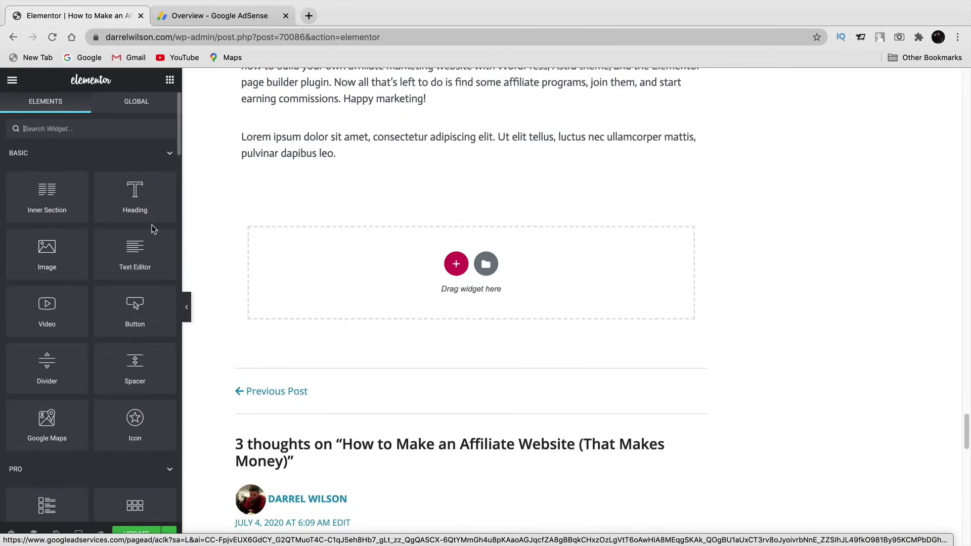
Step: Drag an Elementor HTML widget into the empty section and paste the in-feed ad code into it
type("html")
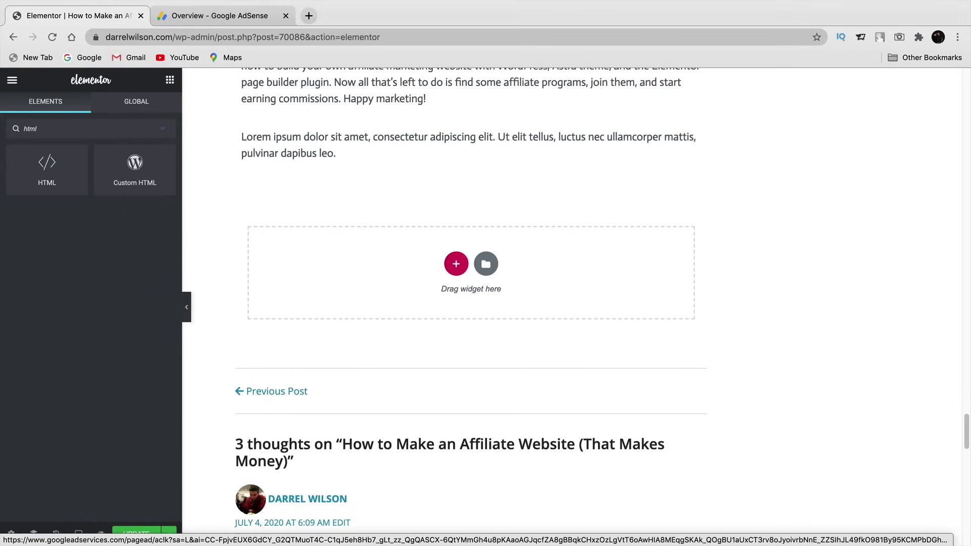
left_click_drag(48, 170, 488, 279)
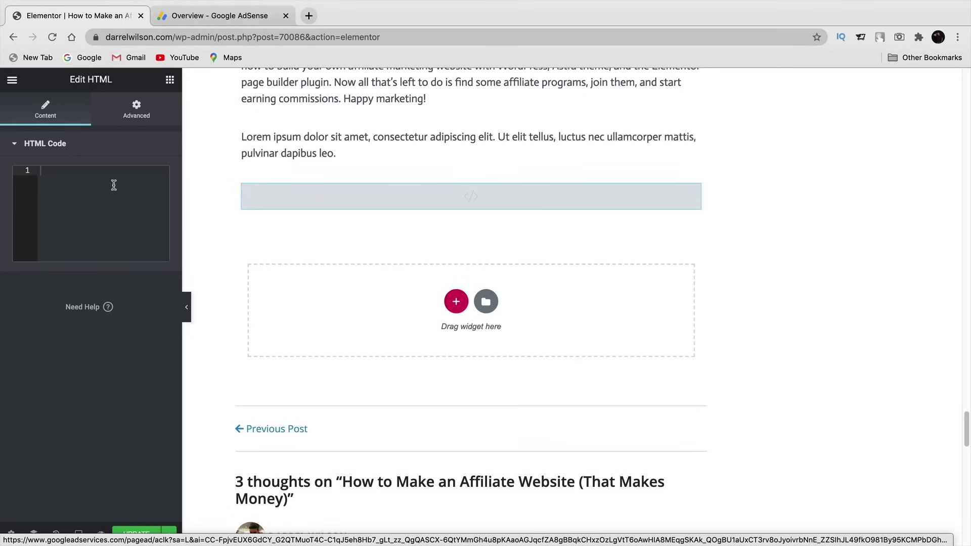
right_click(59, 175)
left_click(97, 271)
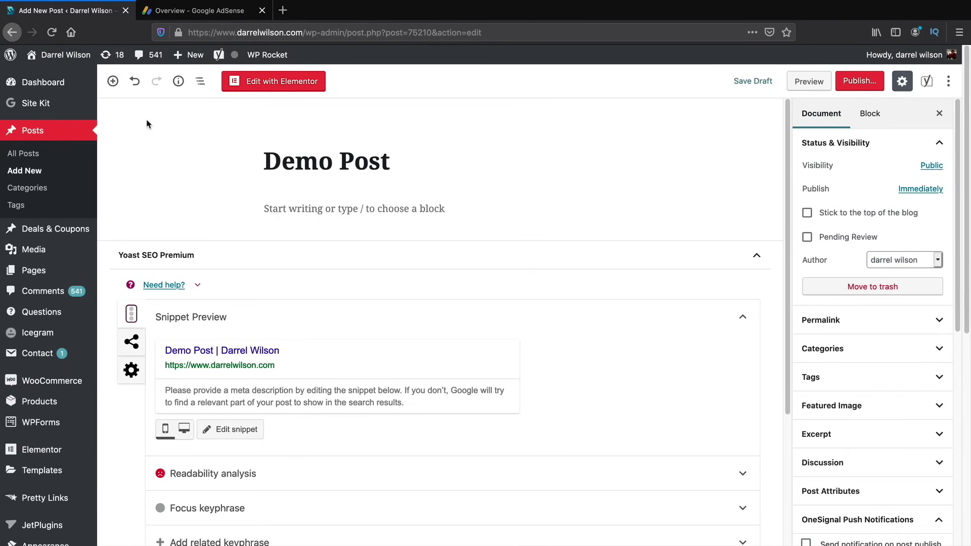
Step: Insert a Custom HTML block into Demo Post with the AdSense code and preview the rendered ad
left_click(112, 82)
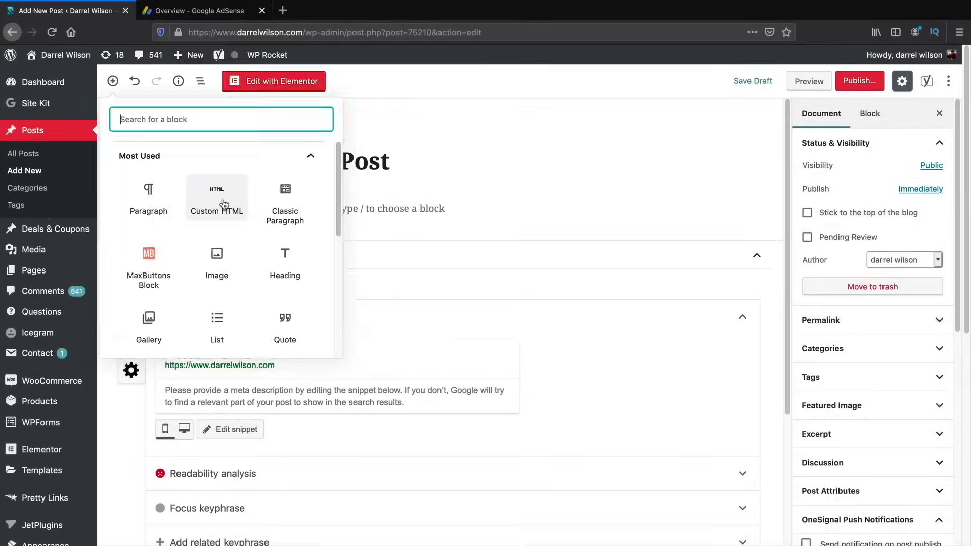
left_click(225, 206)
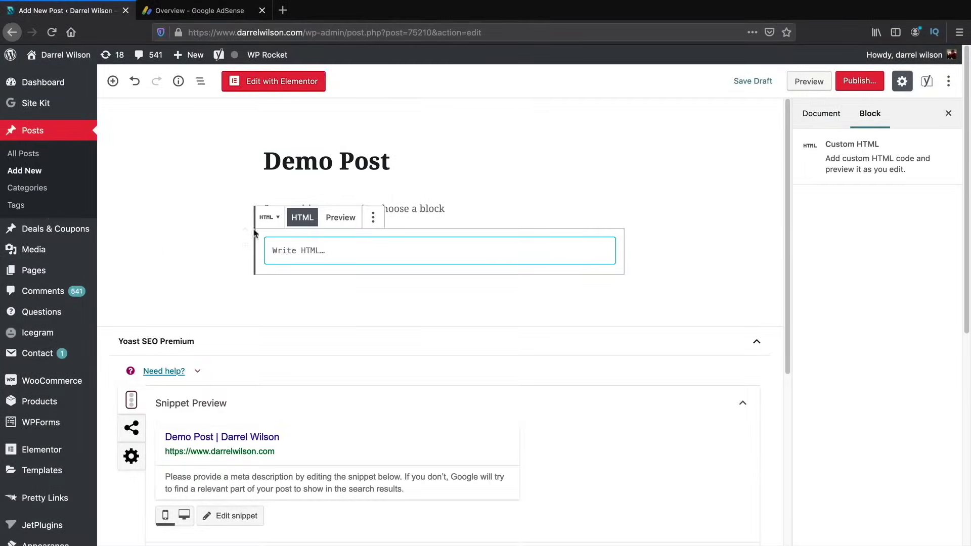
right_click(290, 250)
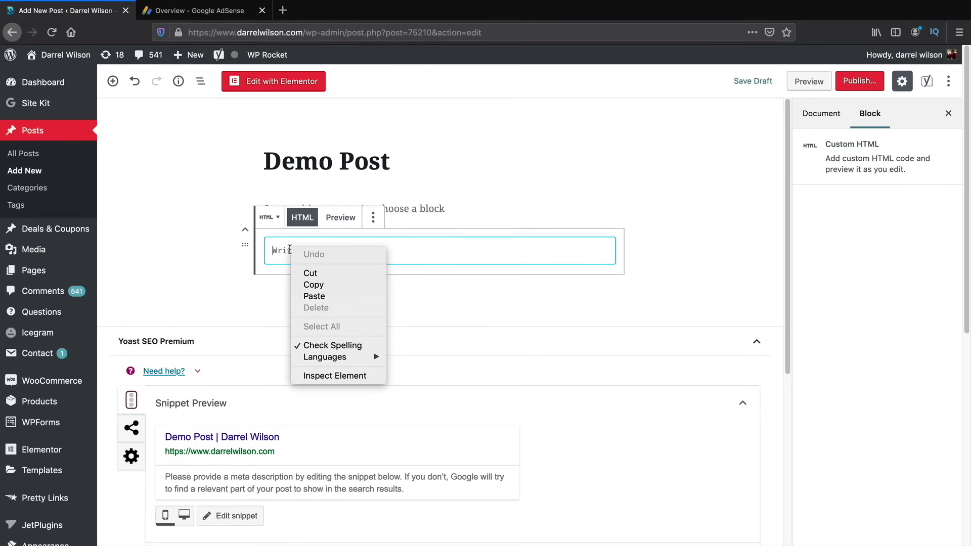
left_click(316, 297)
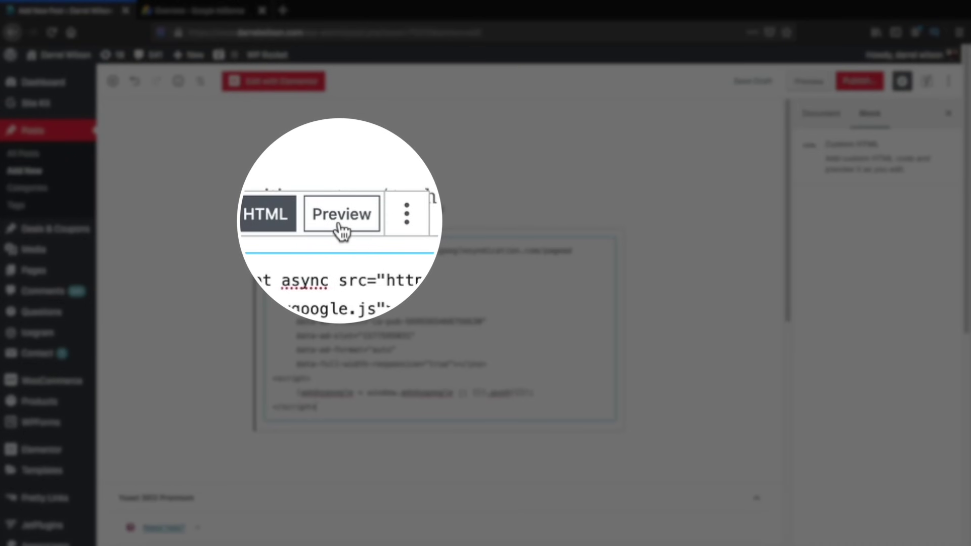
left_click(340, 222)
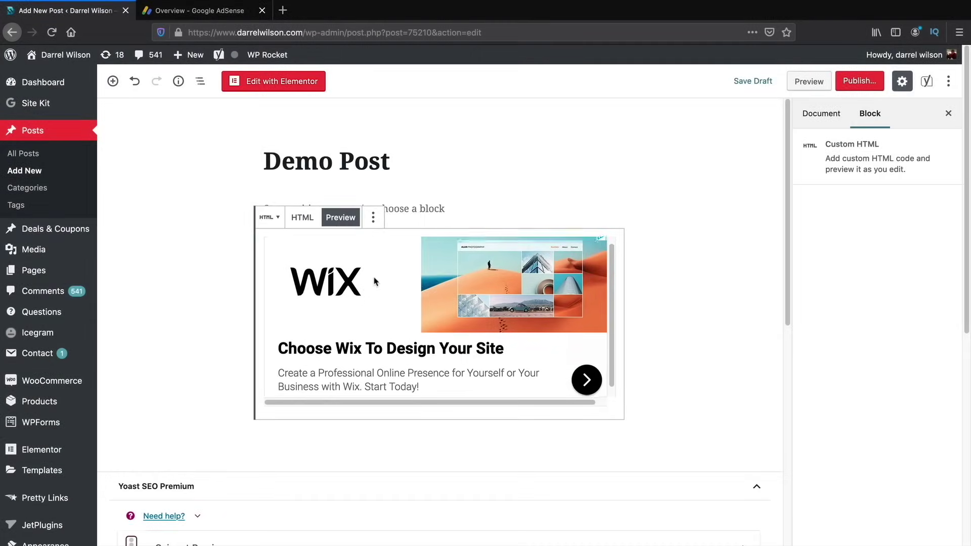
scroll(375, 282, "down", 1)
scroll(375, 281, "up", 2)
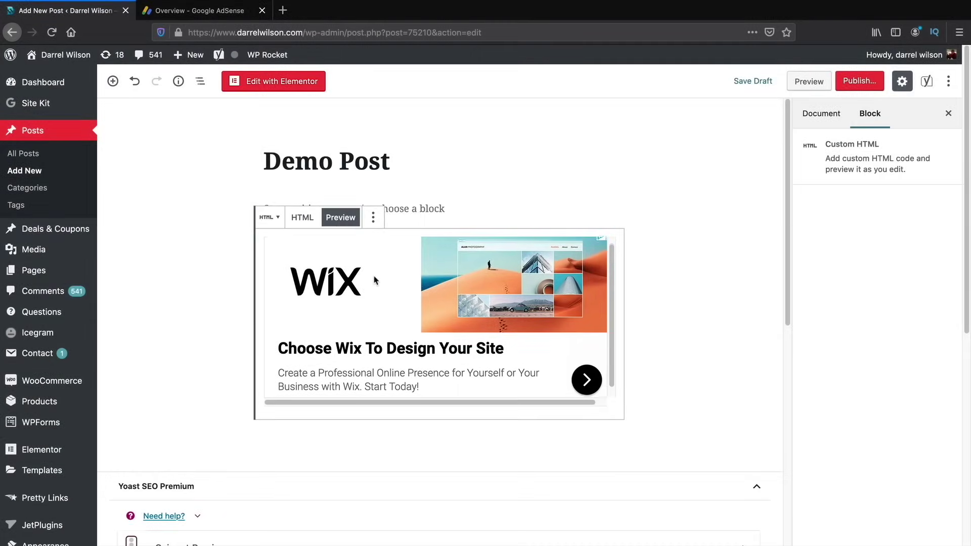